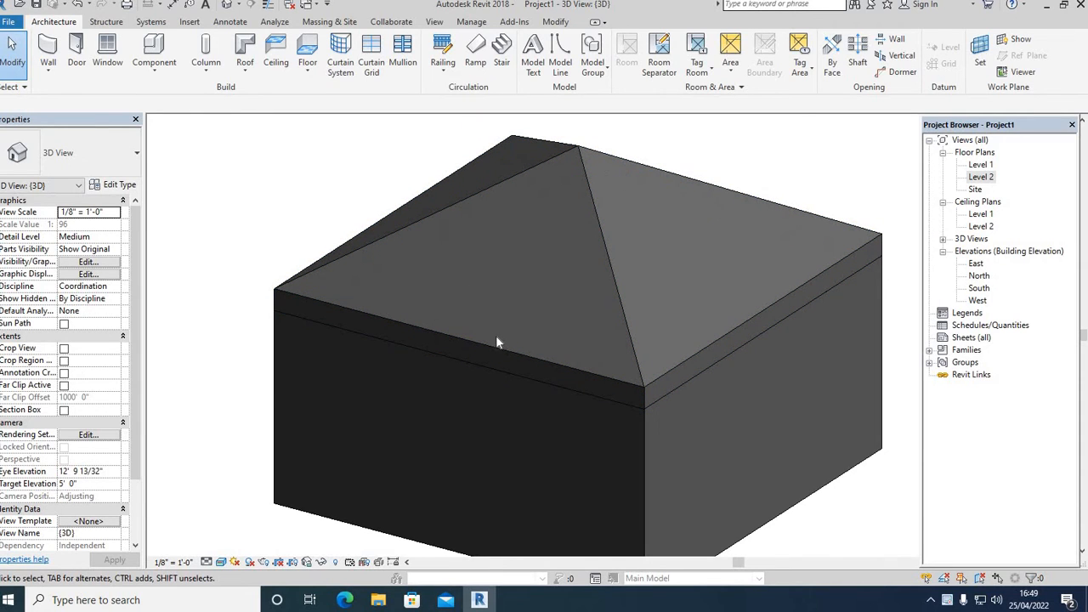
On the Level 2 floor plan, draw a rectangle of walls about 4' 1" by 2' 6" over the front roof slope.
double_click(980, 177)
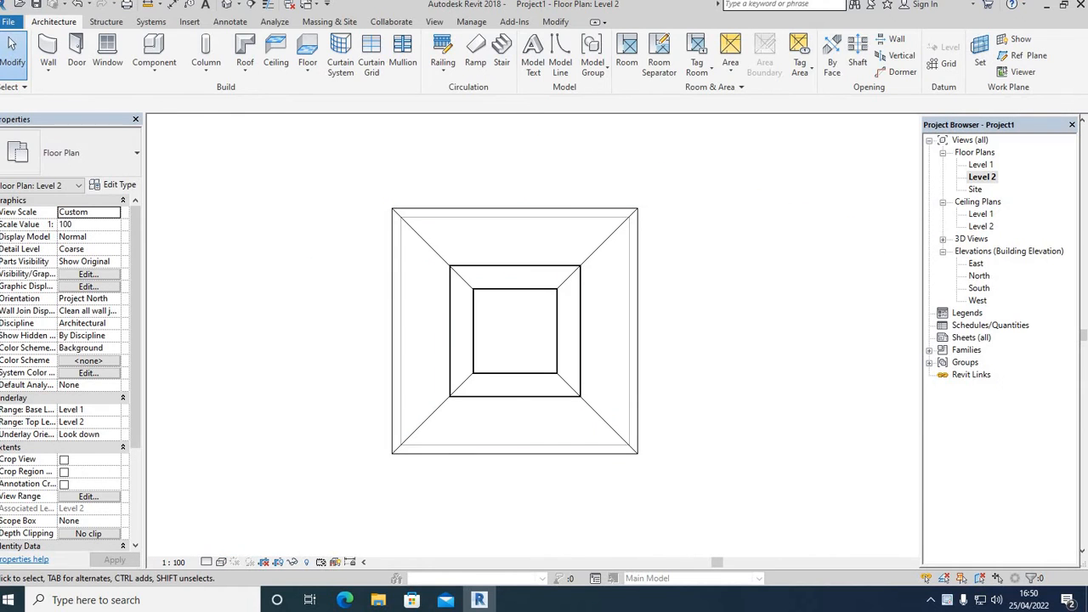
click(49, 70)
click(52, 85)
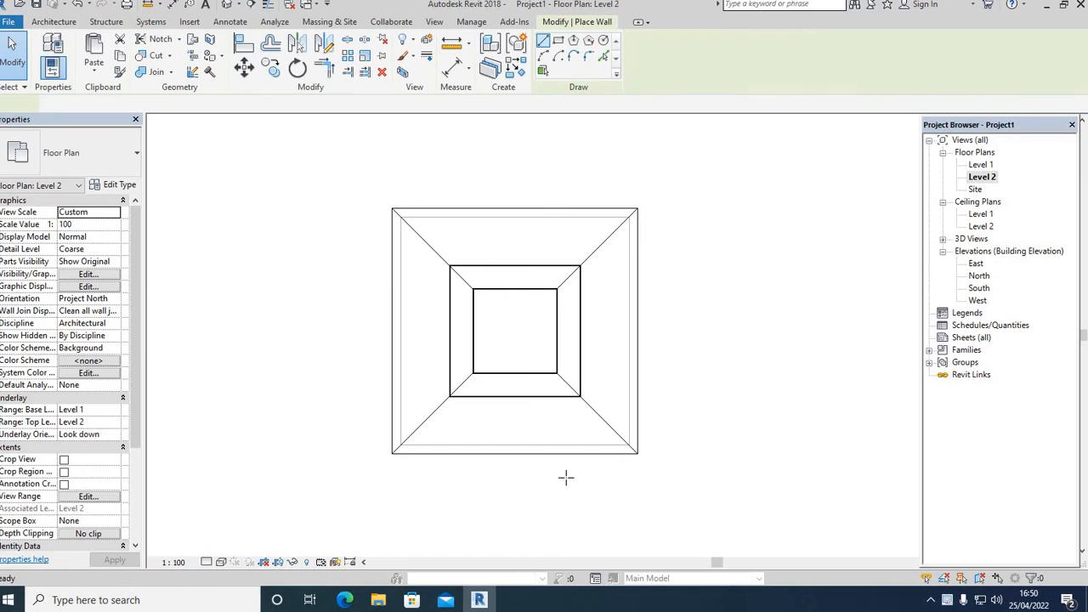
scroll(541, 457, up, 1)
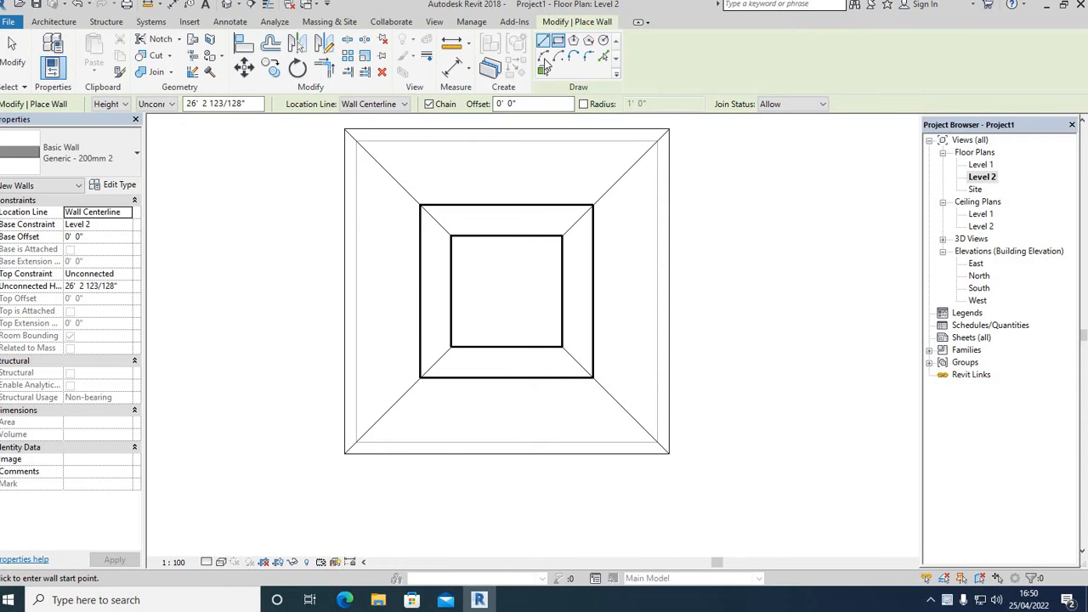
click(557, 39)
scroll(478, 417, up, 3)
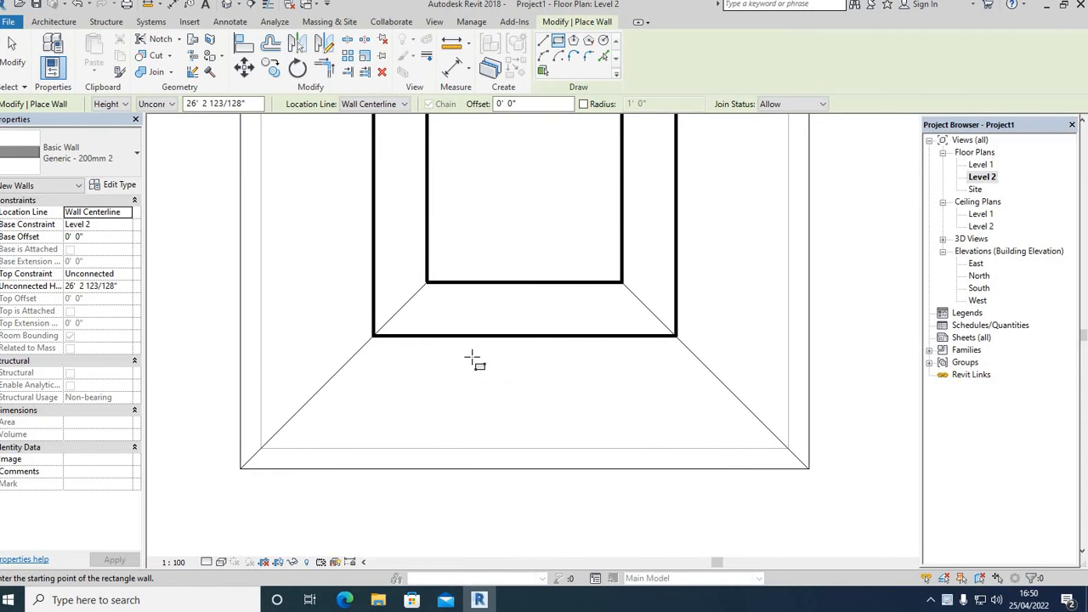
click(472, 357)
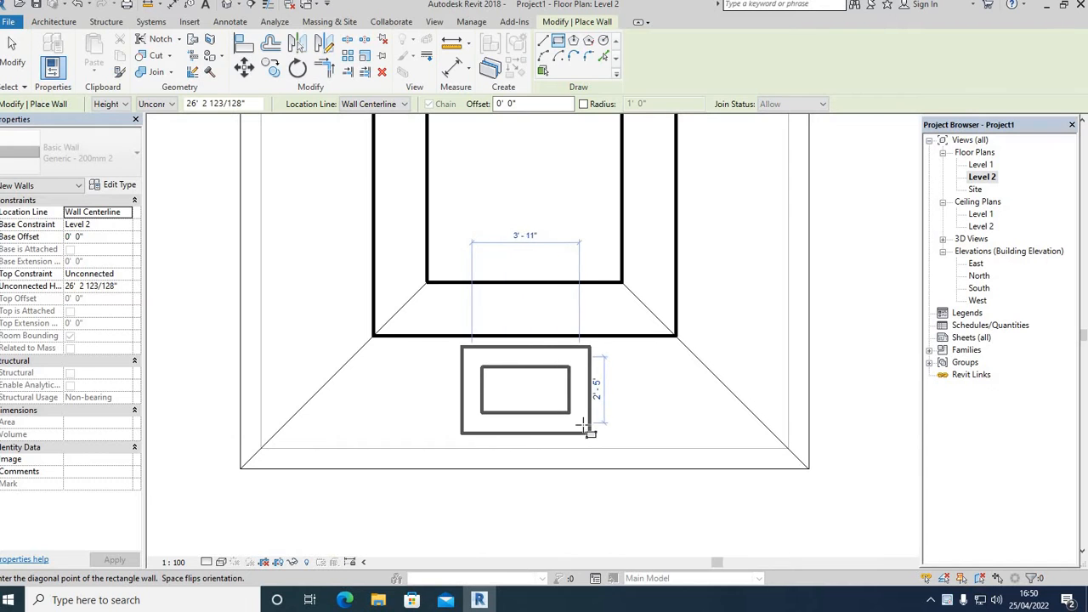
click(592, 434)
right_click(842, 262)
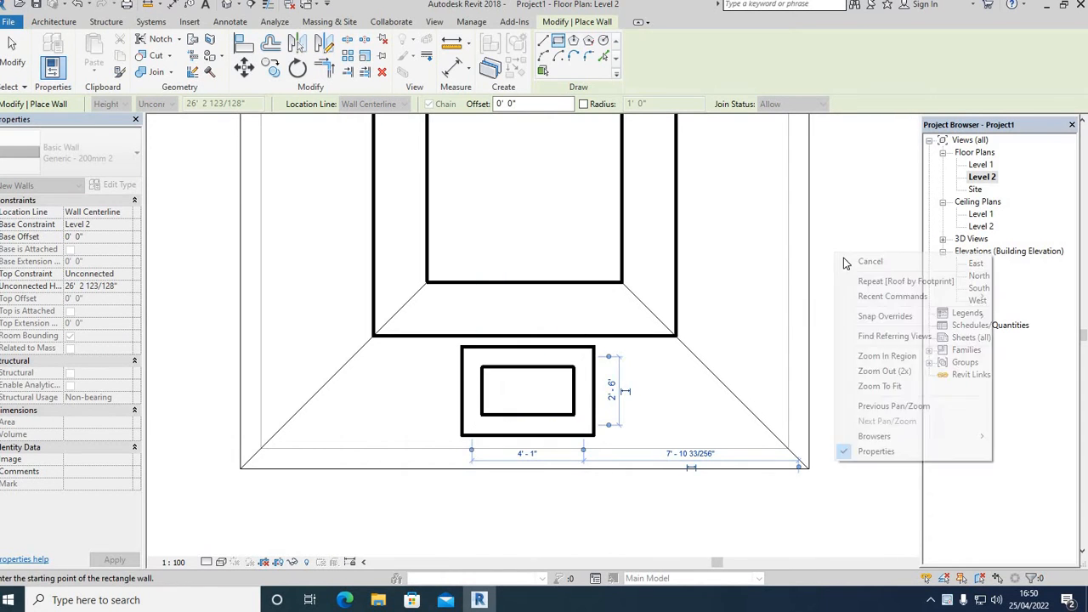
click(854, 262)
right_click(843, 263)
click(858, 262)
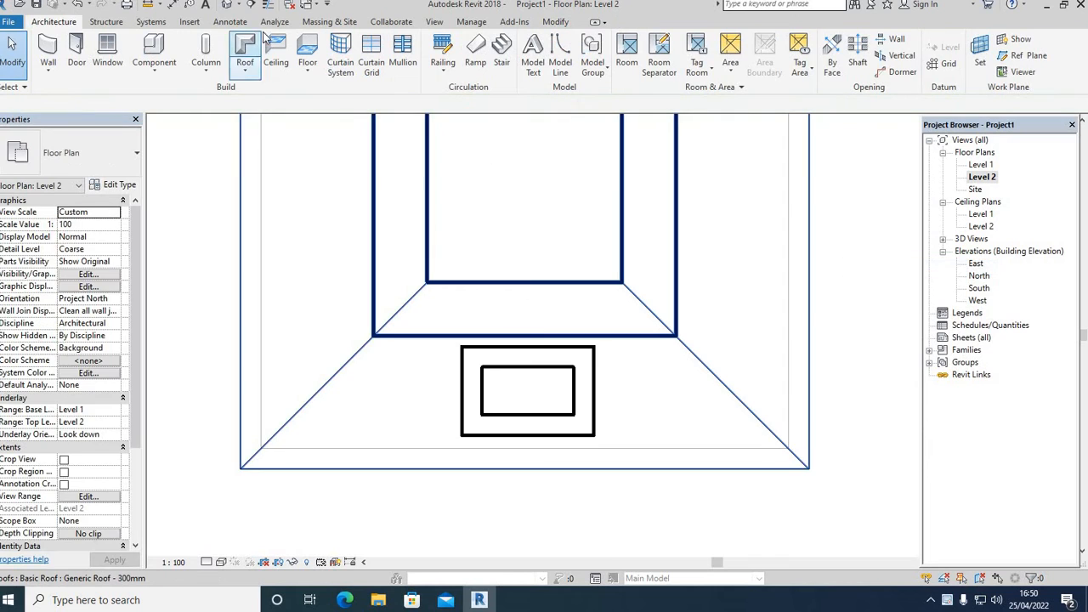
Turn on thin line display for the Level 2 floor plan.
click(268, 4)
scroll(462, 374, down, 2)
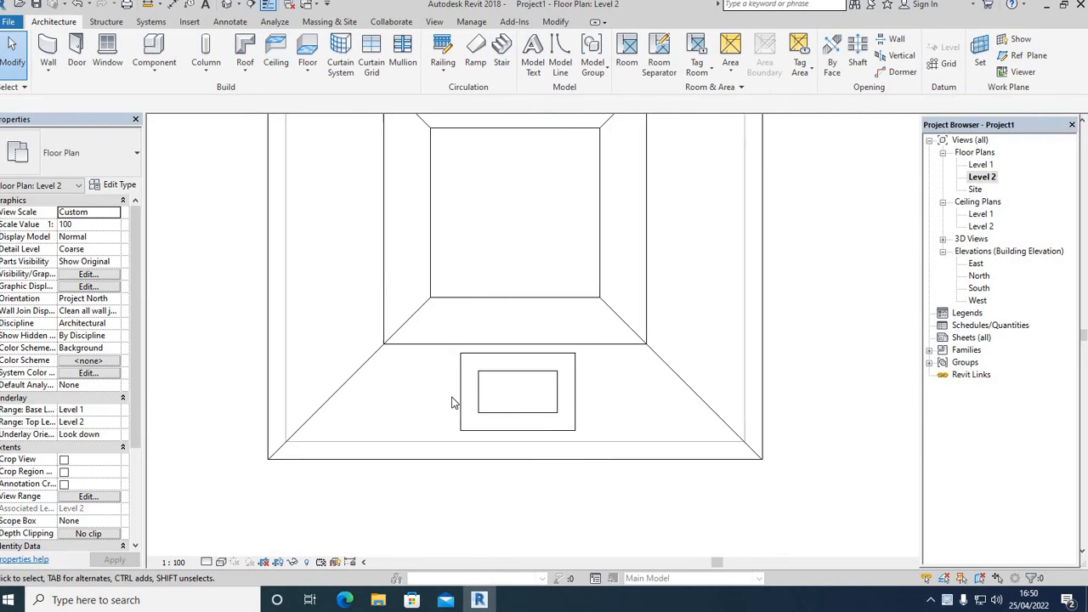
right_click(804, 289)
click(829, 299)
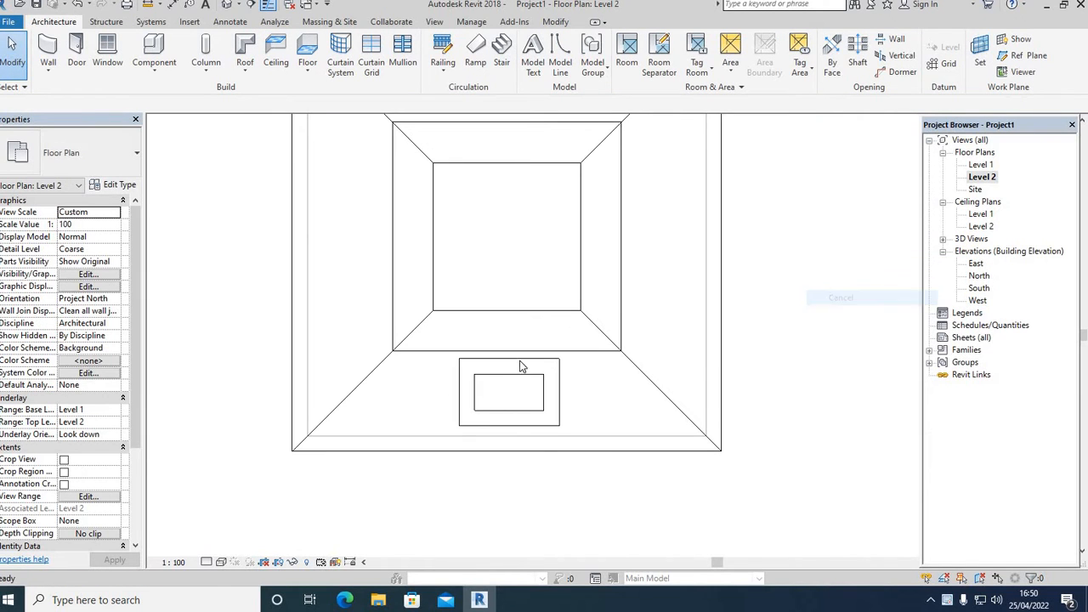
Constrain the tops of the four small rectangle walls to Level 2 with a 3' top offset and show them in 3D.
ctrl+click(476, 400)
ctrl+click(500, 426)
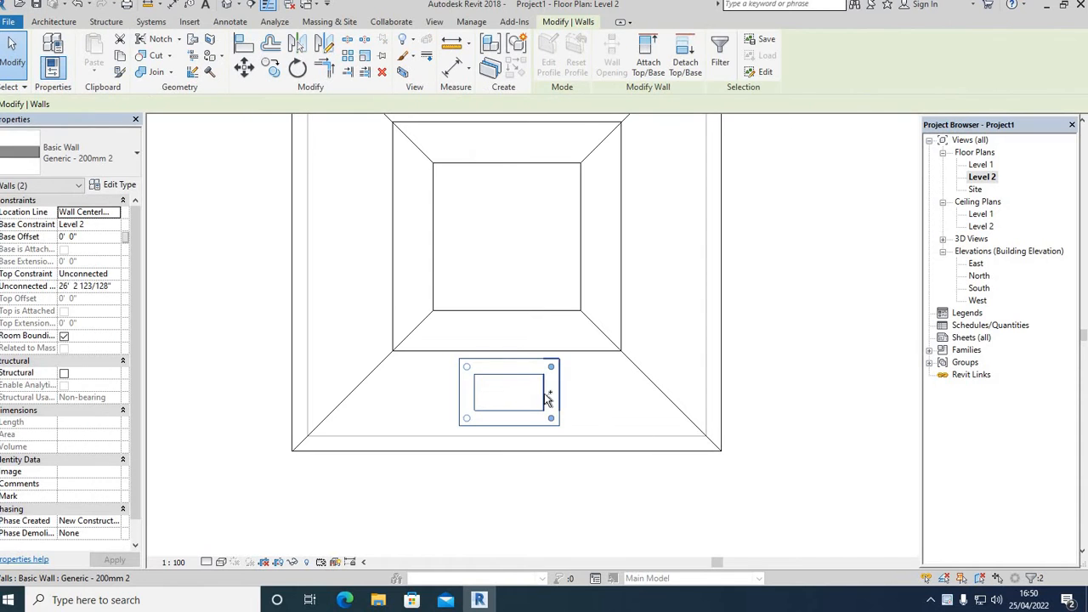
ctrl+click(548, 400)
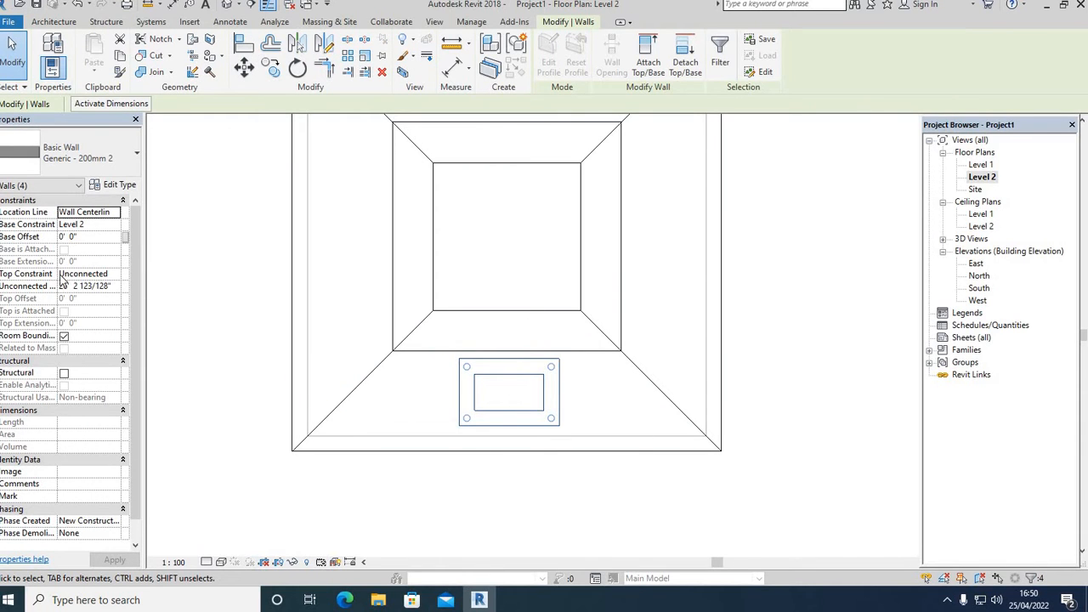
click(114, 273)
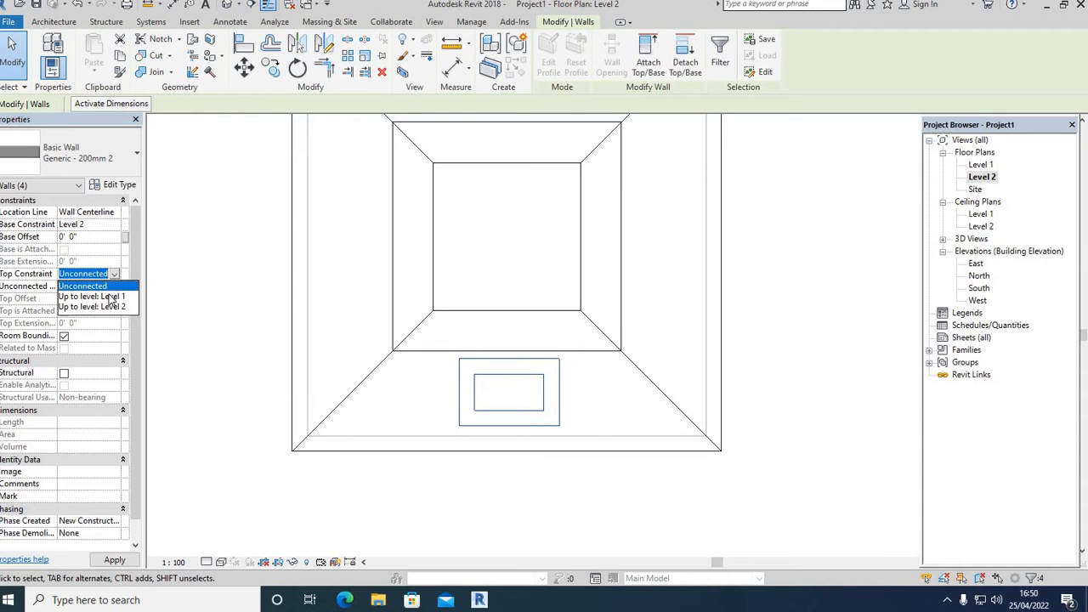
click(116, 286)
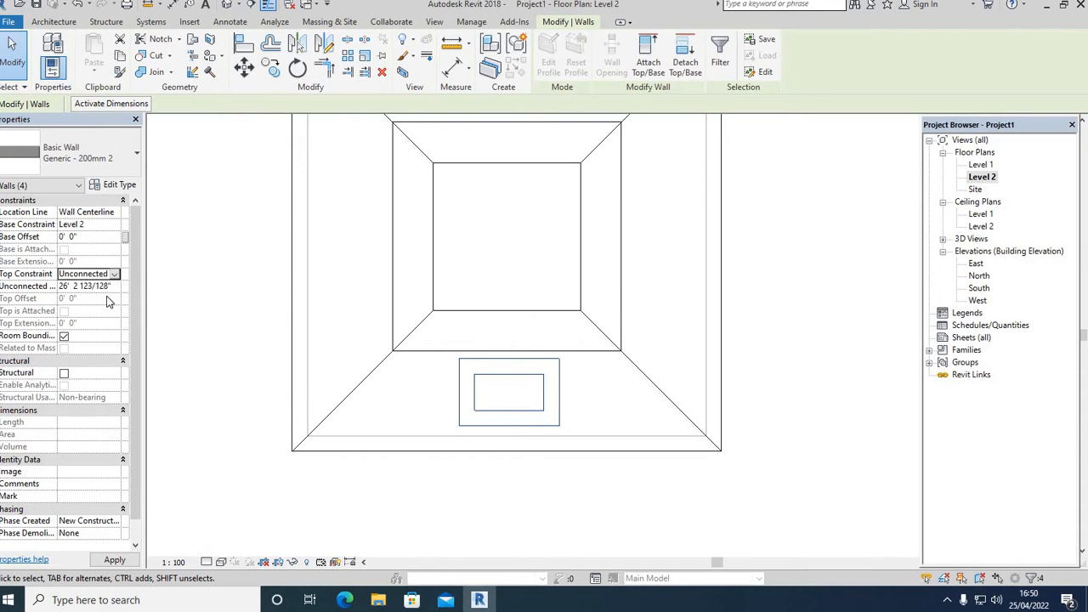
click(114, 273)
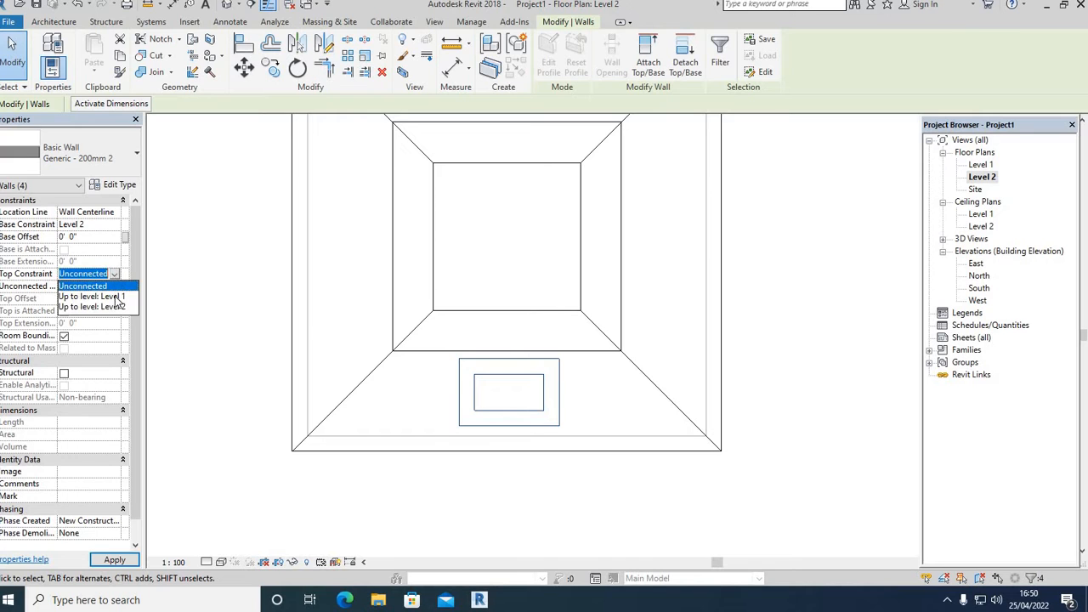
click(117, 307)
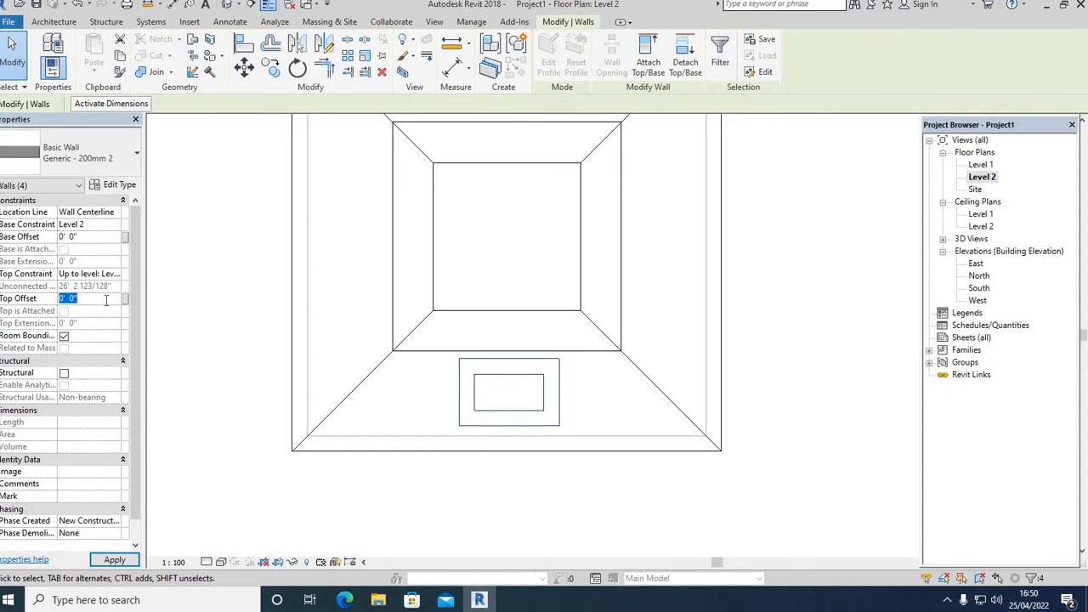
click(107, 300)
text(3)
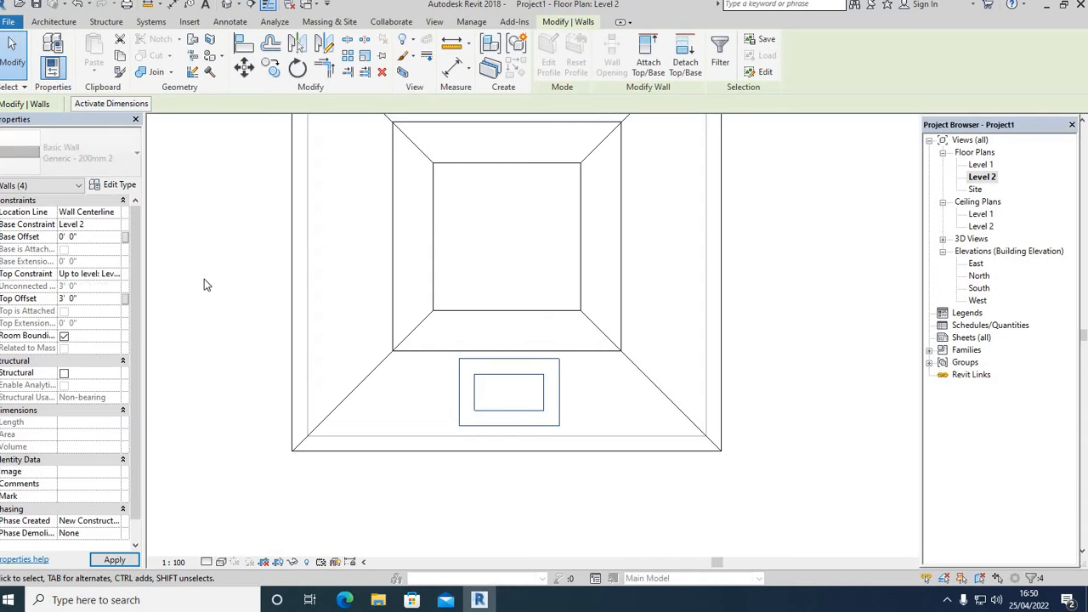
click(227, 6)
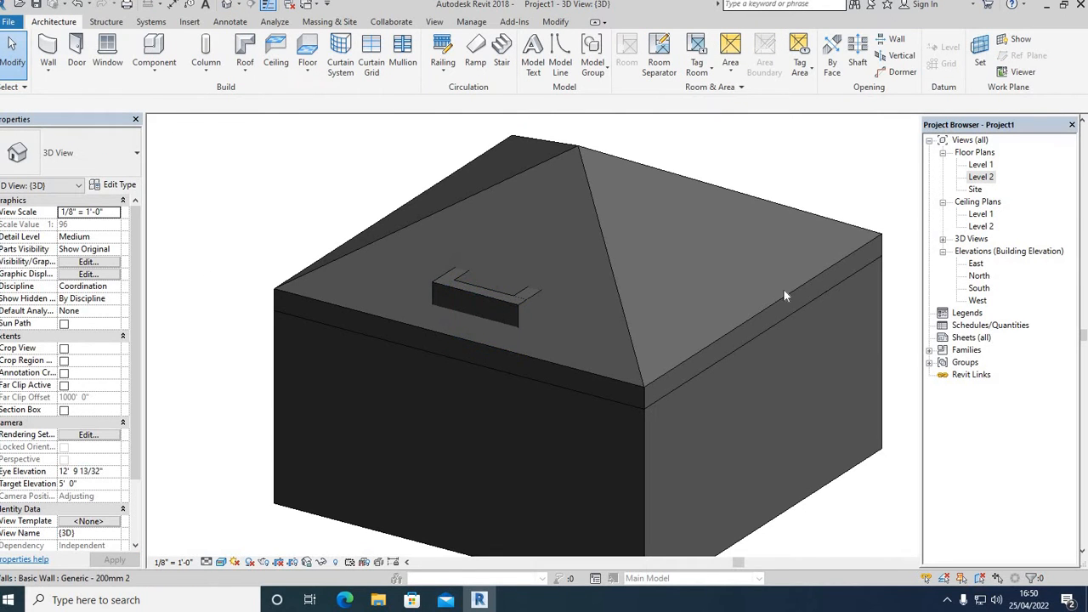
On Level 2, create a footprint roof from the small walls' outer edges, with 30° slopes on the two short sides only.
double_click(986, 179)
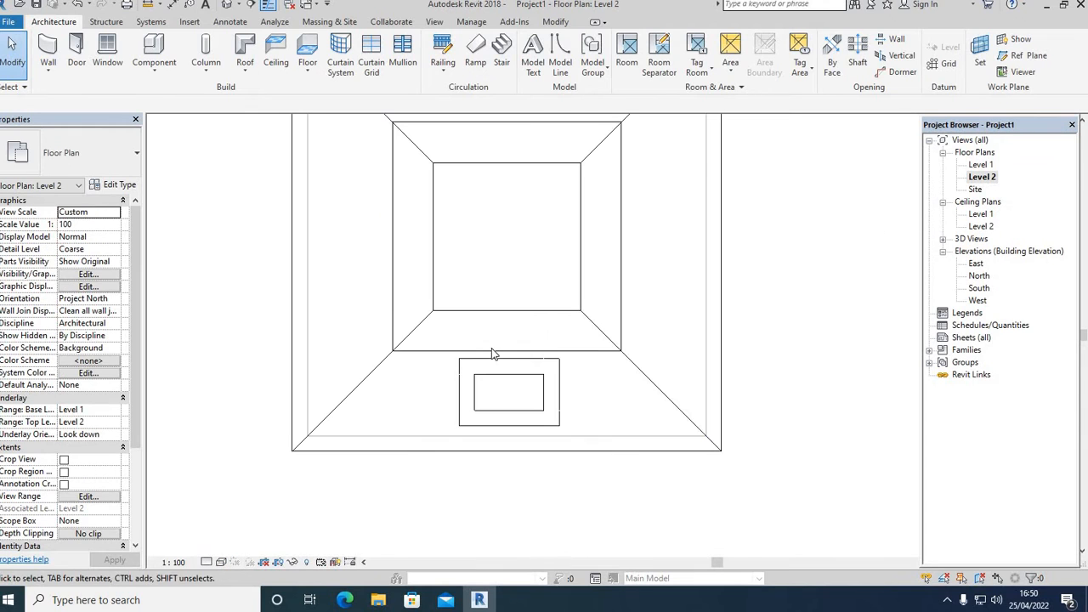
click(245, 70)
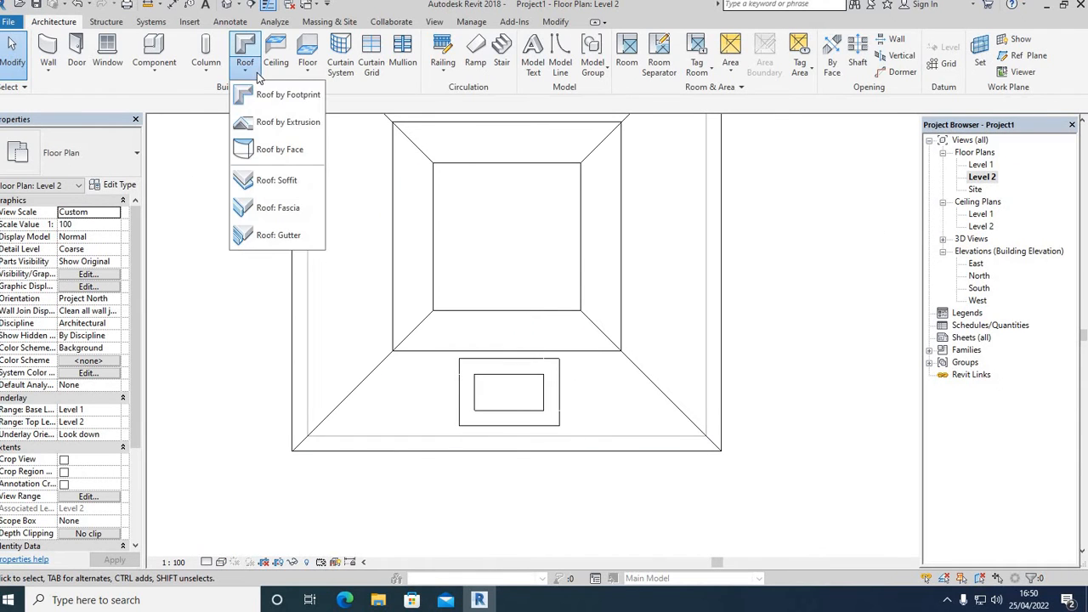
click(265, 97)
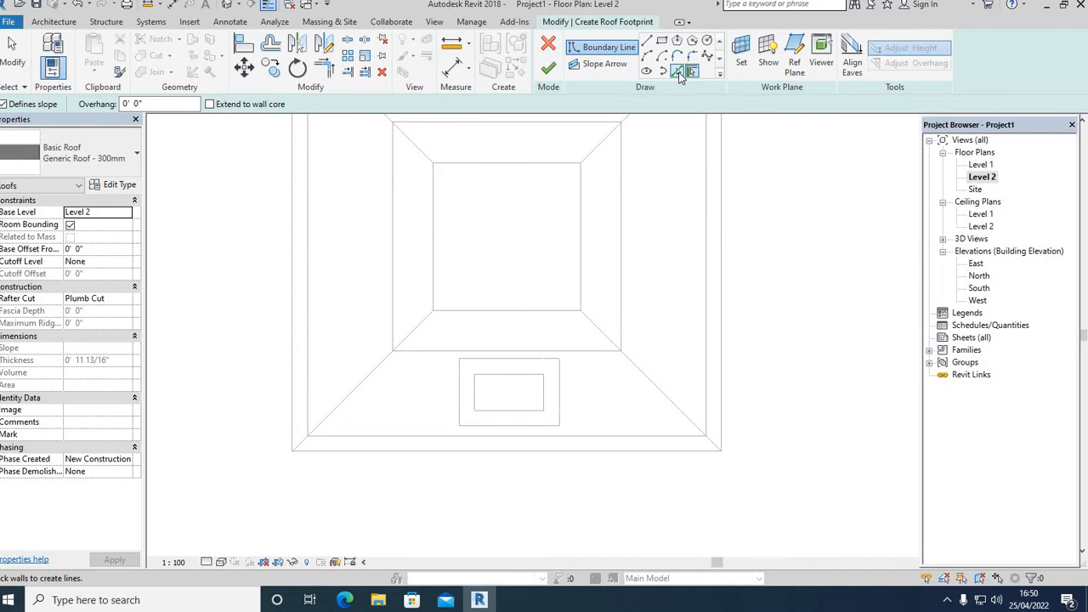
click(677, 72)
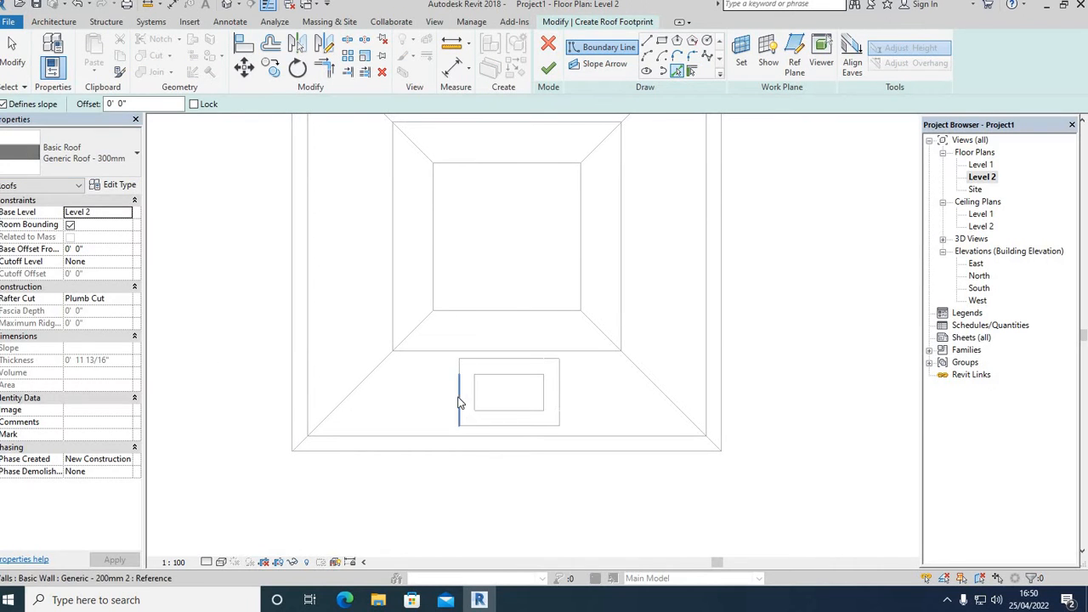
click(560, 393)
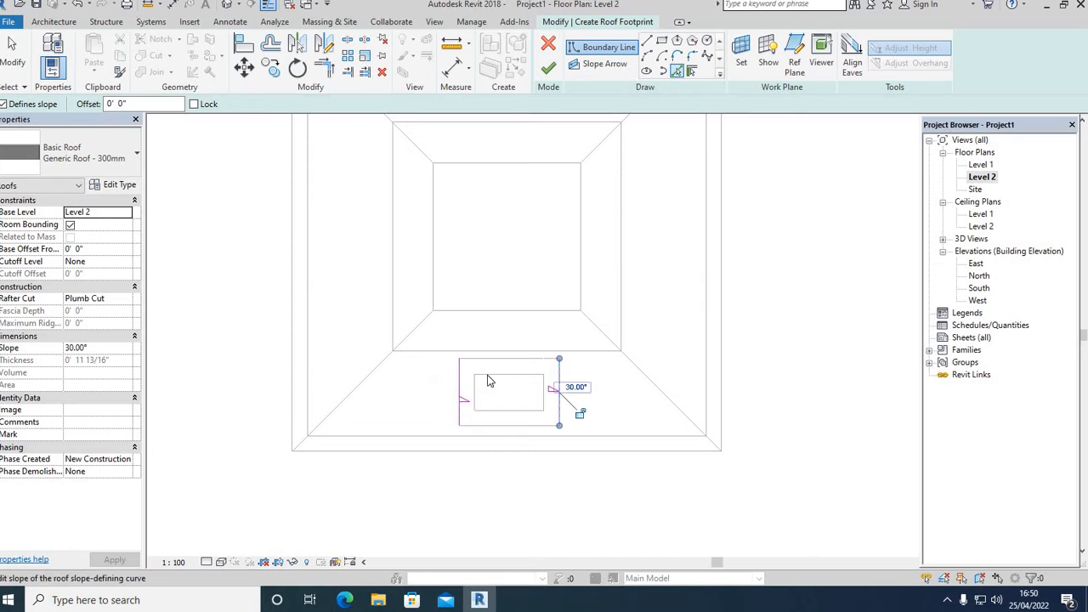
click(4, 106)
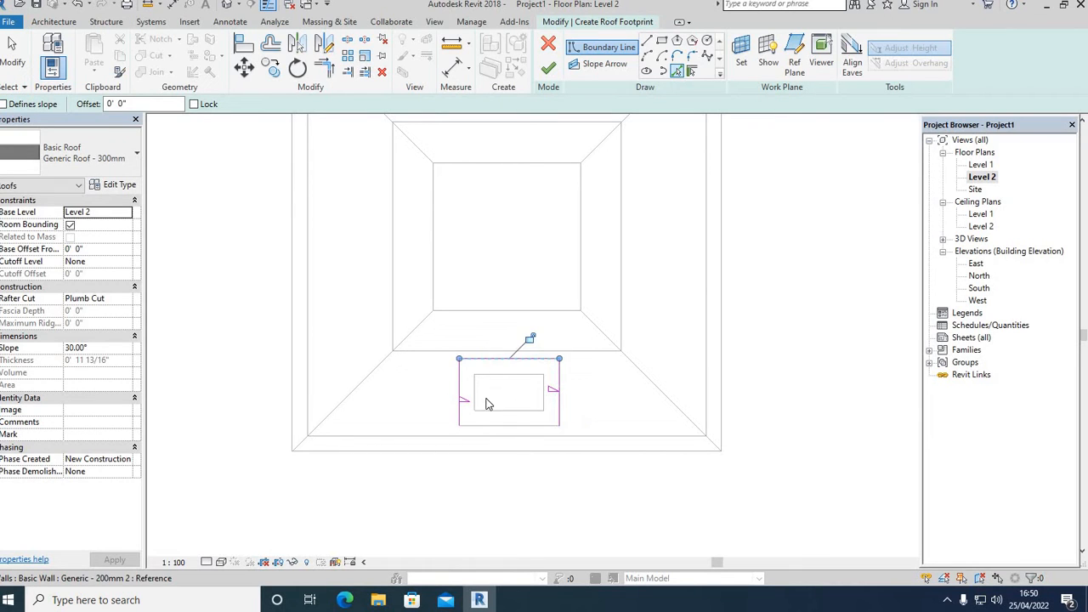
click(510, 424)
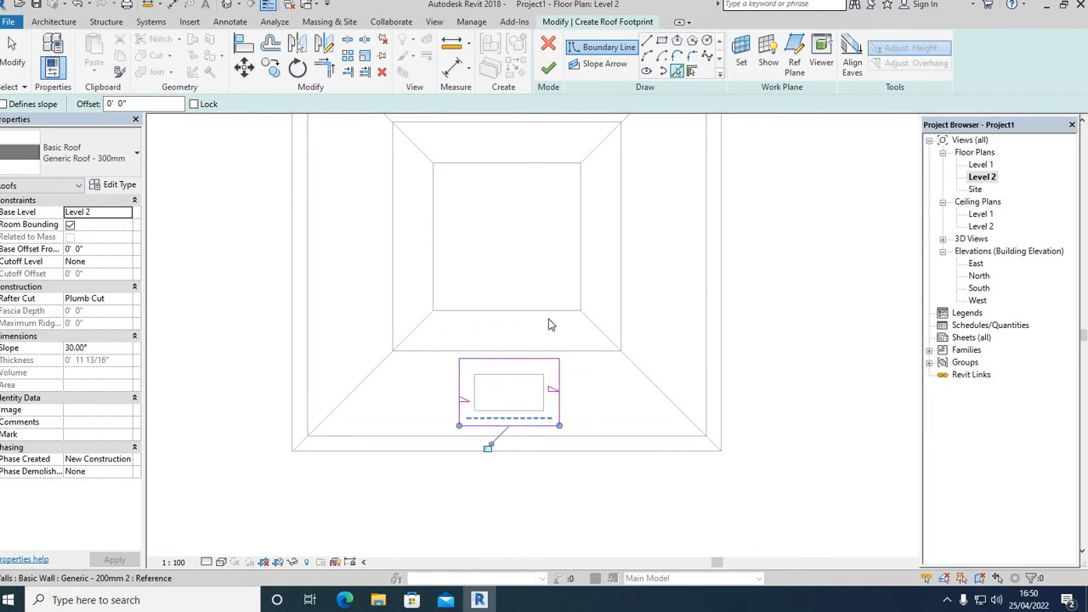
click(548, 70)
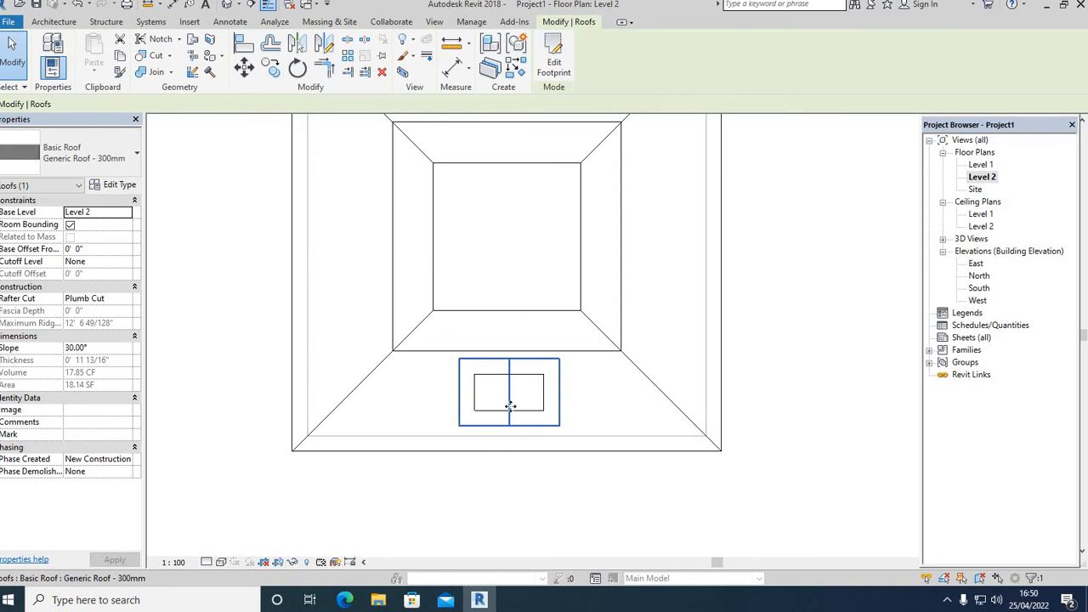
Set the small gable roof's base offset from level to 3' and show it in 3D.
right_click(180, 273)
click(204, 279)
click(542, 402)
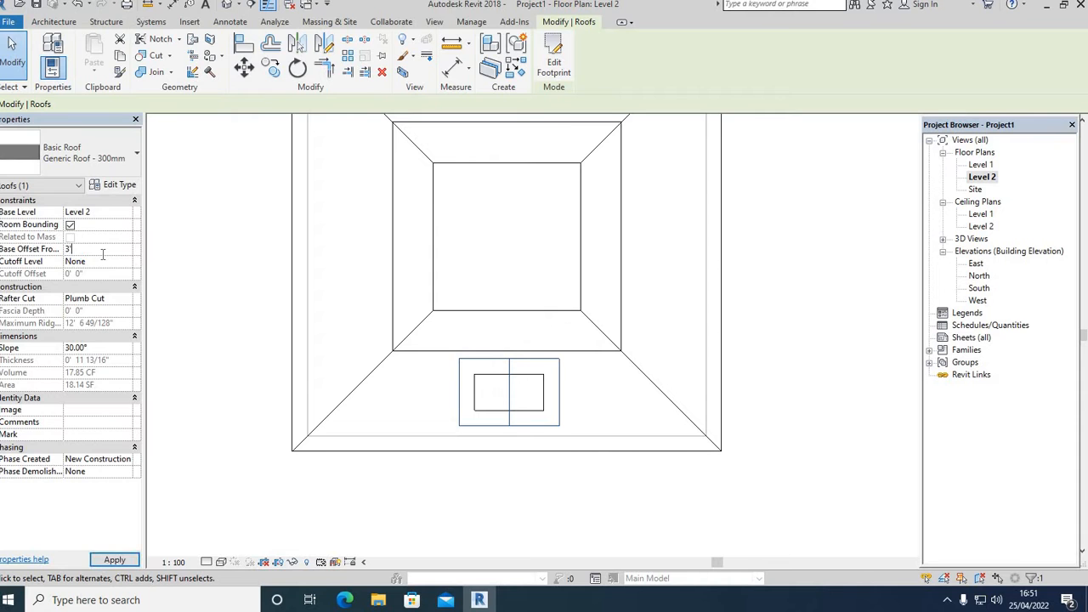
click(242, 303)
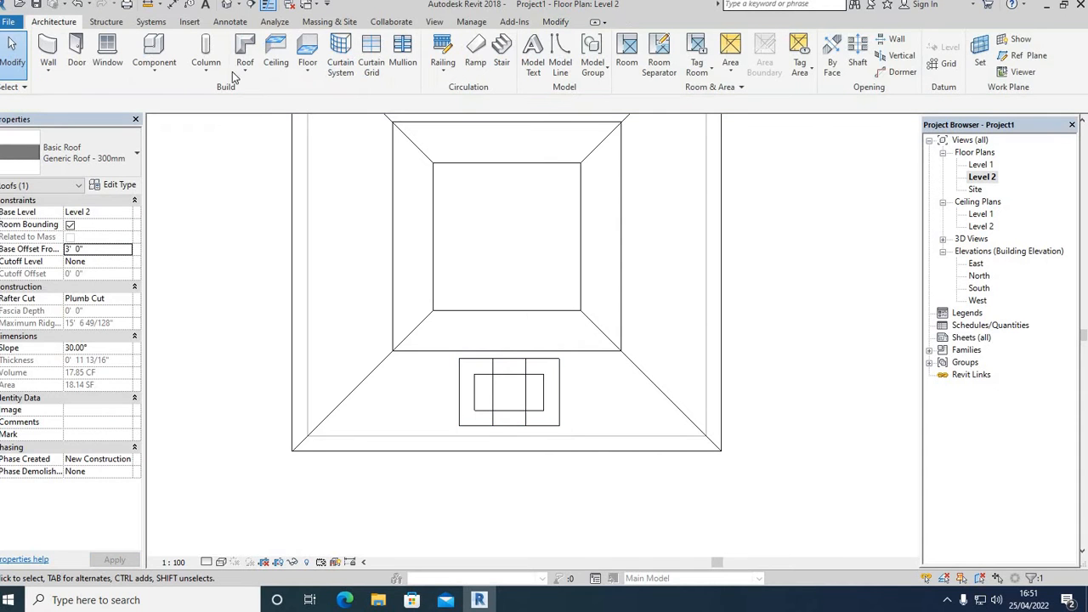
click(230, 5)
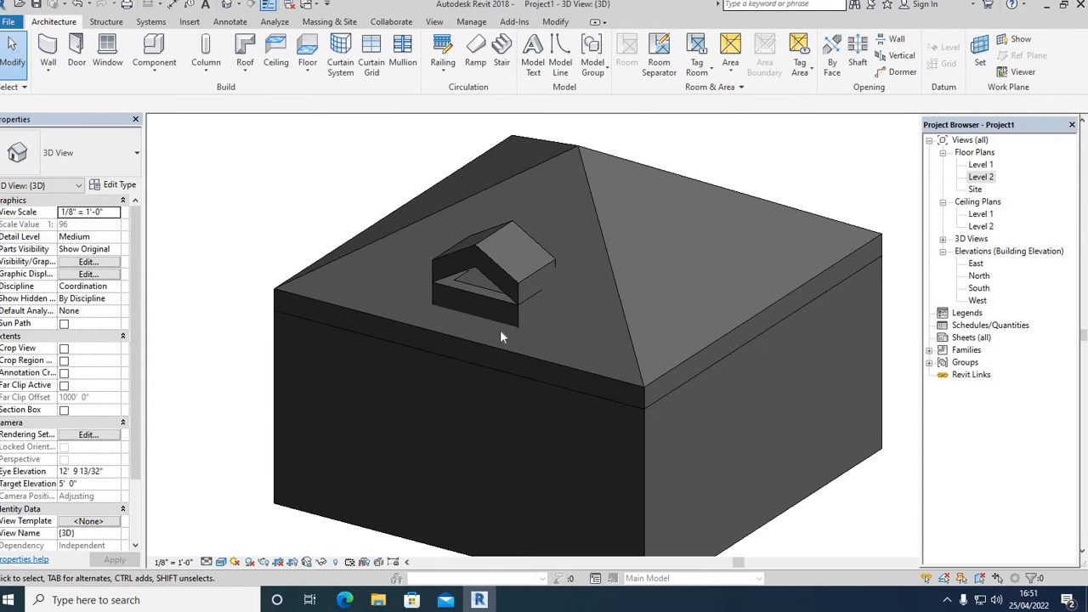
Delete the small gable roof above the rectangle walls.
click(486, 278)
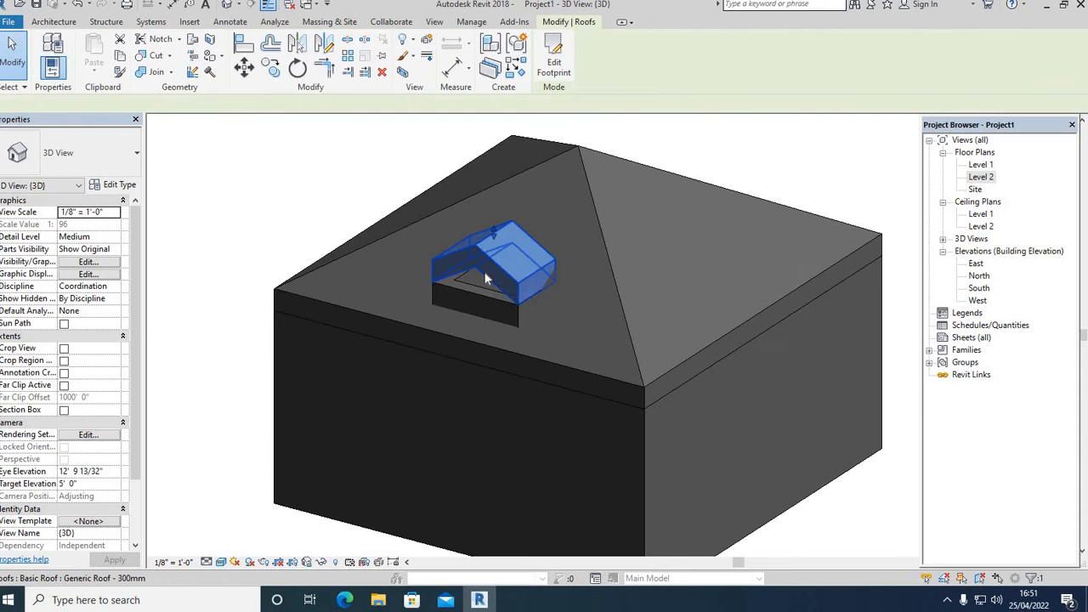
key(Delete)
On Level 2, create a footprint roof over the small walls with a 3' base offset and 30° slopes on the short sides only.
double_click(989, 178)
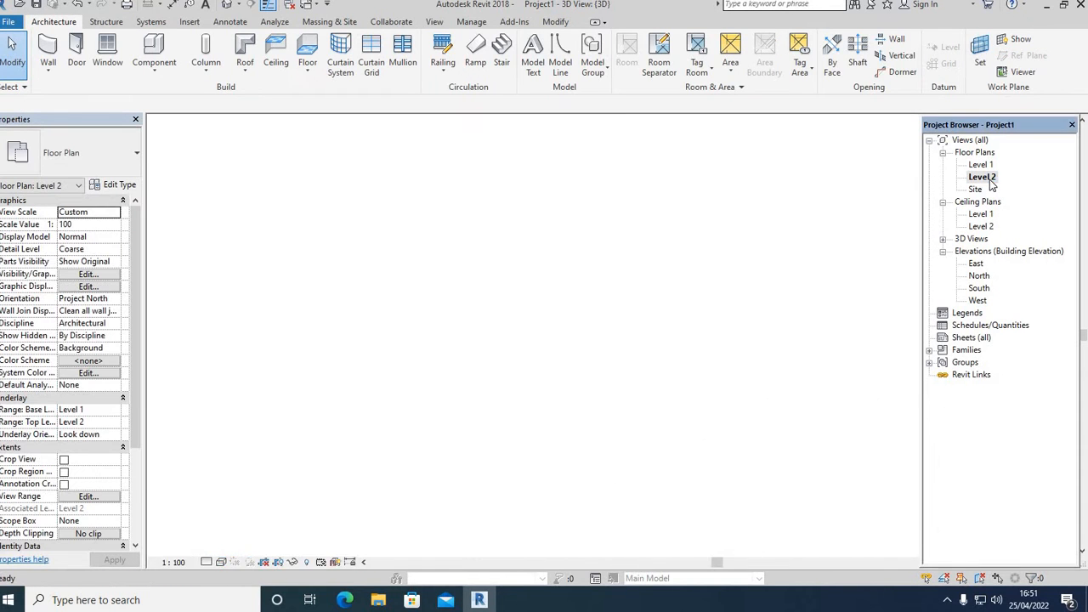
click(251, 80)
click(253, 94)
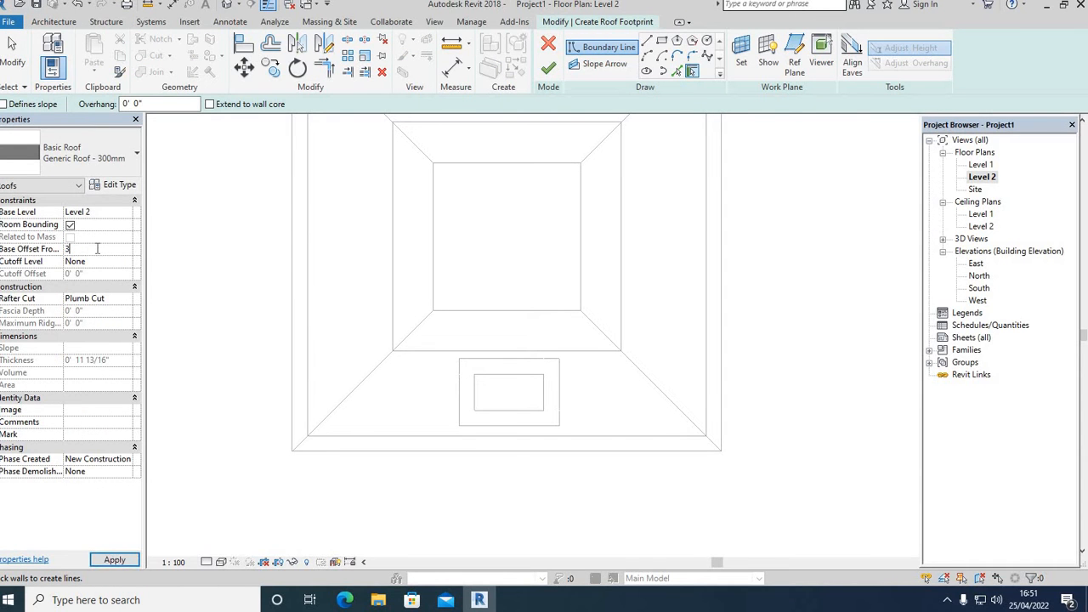
click(676, 71)
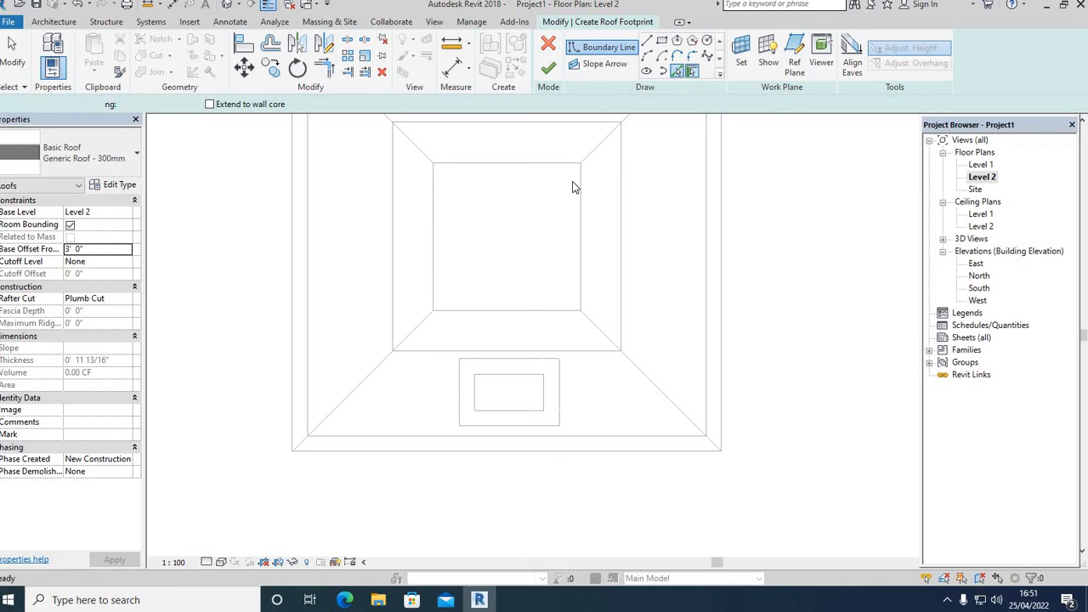
click(501, 426)
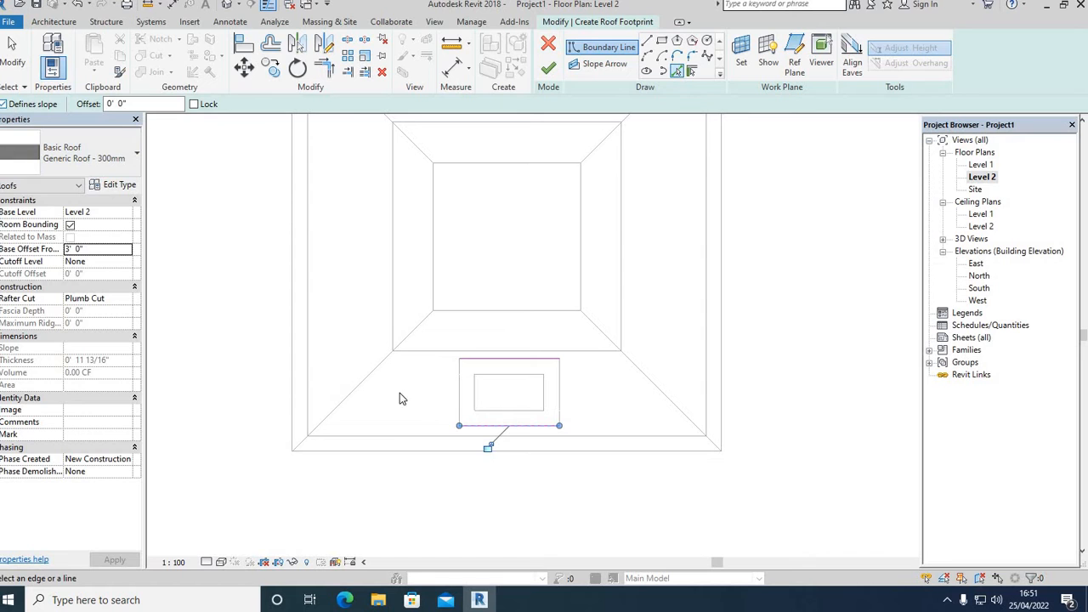
click(459, 398)
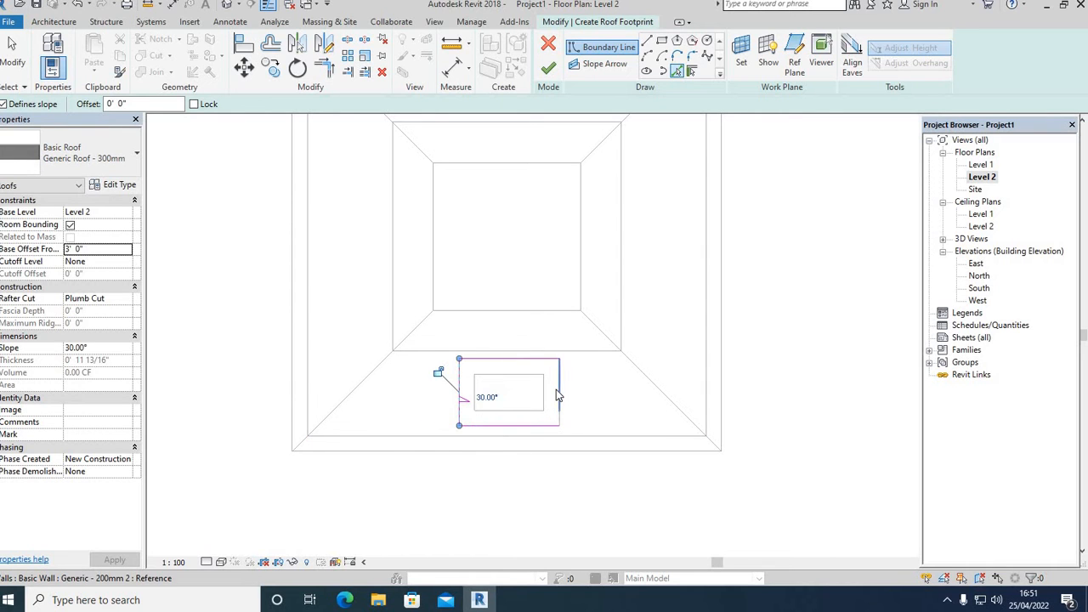
click(559, 394)
click(548, 72)
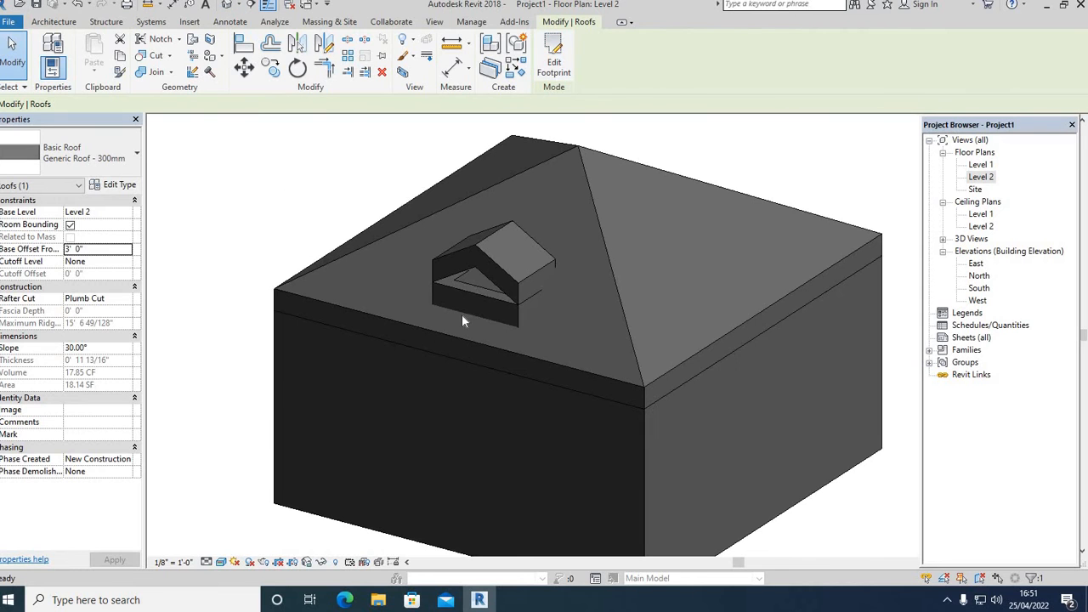
Attach the top of the dormer's front wall to the small gable roof.
click(463, 287)
scroll(474, 270, up, 3)
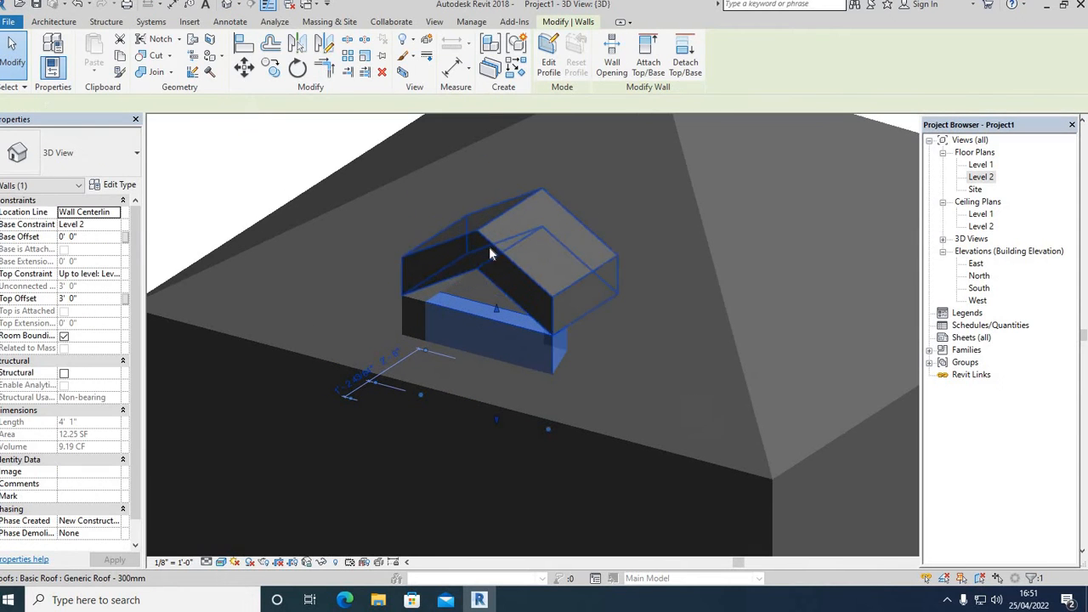
click(643, 71)
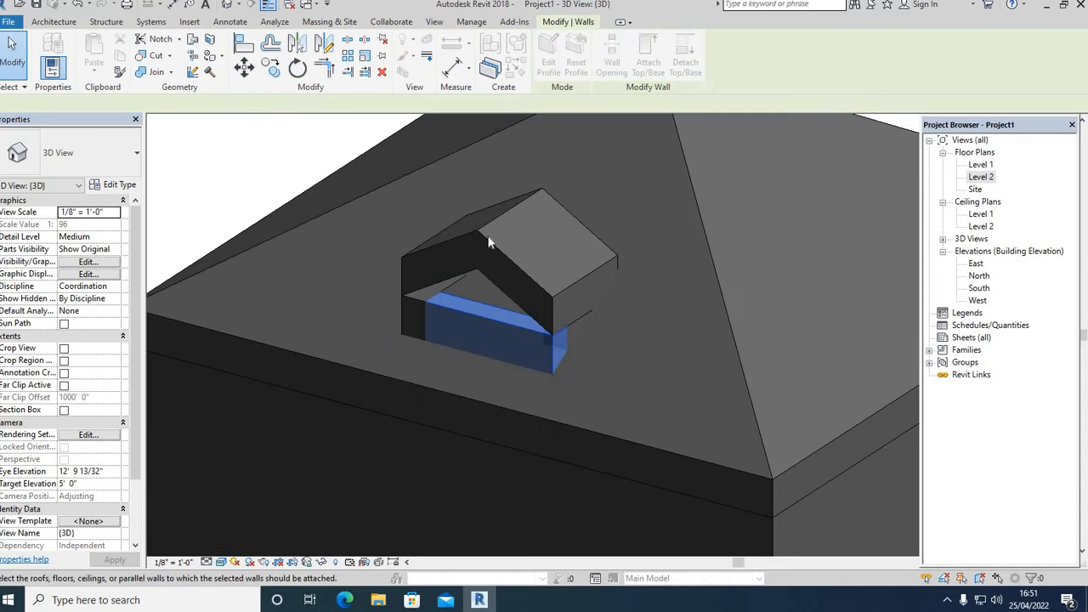
click(480, 242)
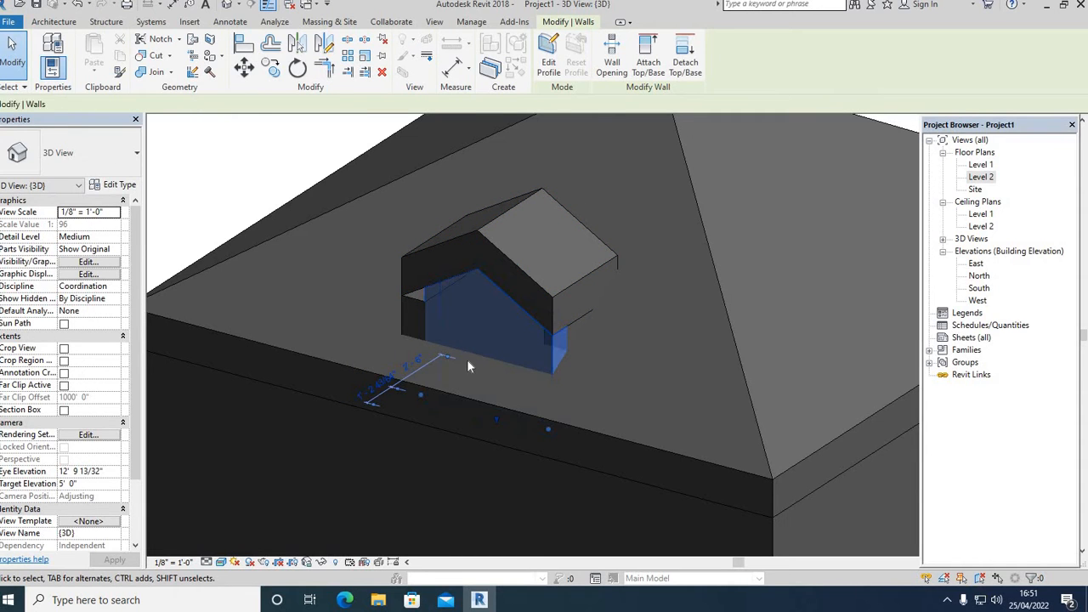
scroll(296, 224, up, 2)
click(224, 136)
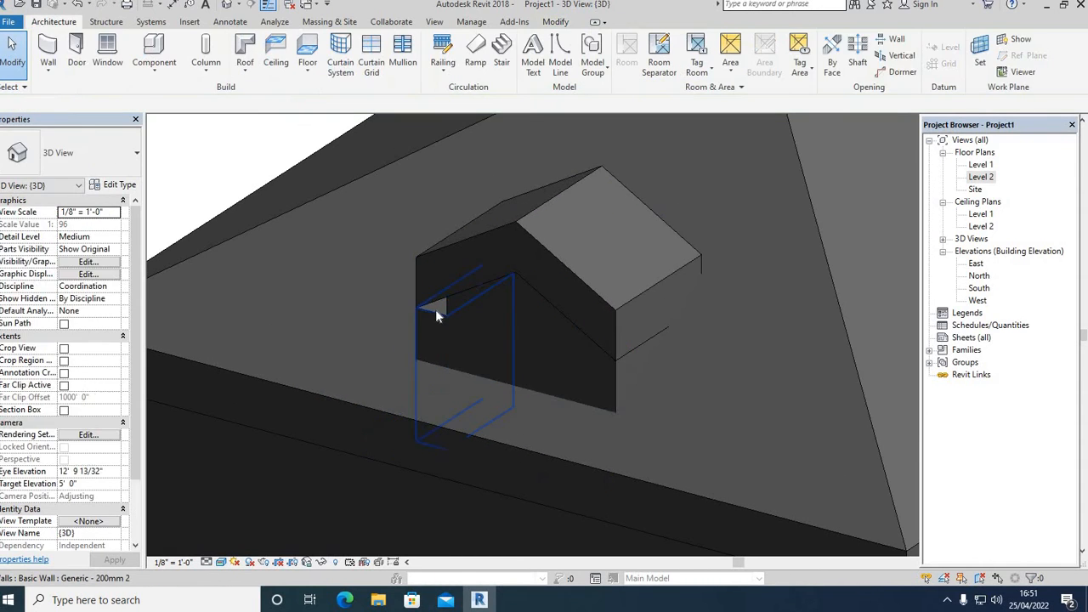
Attach the top of the dormer's left side wall to the small gable roof.
click(431, 309)
click(644, 72)
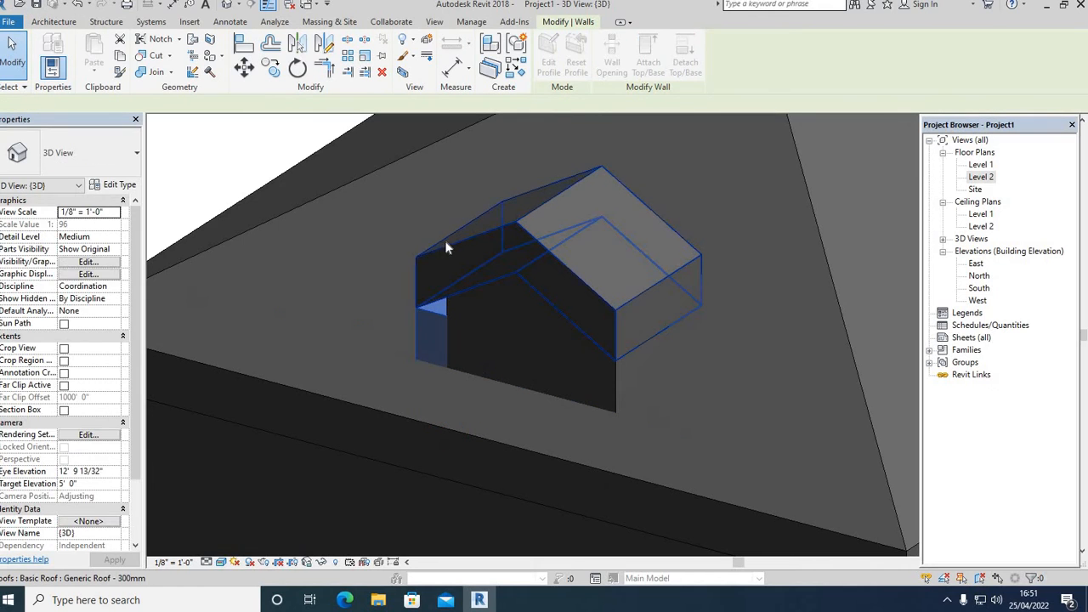
click(435, 251)
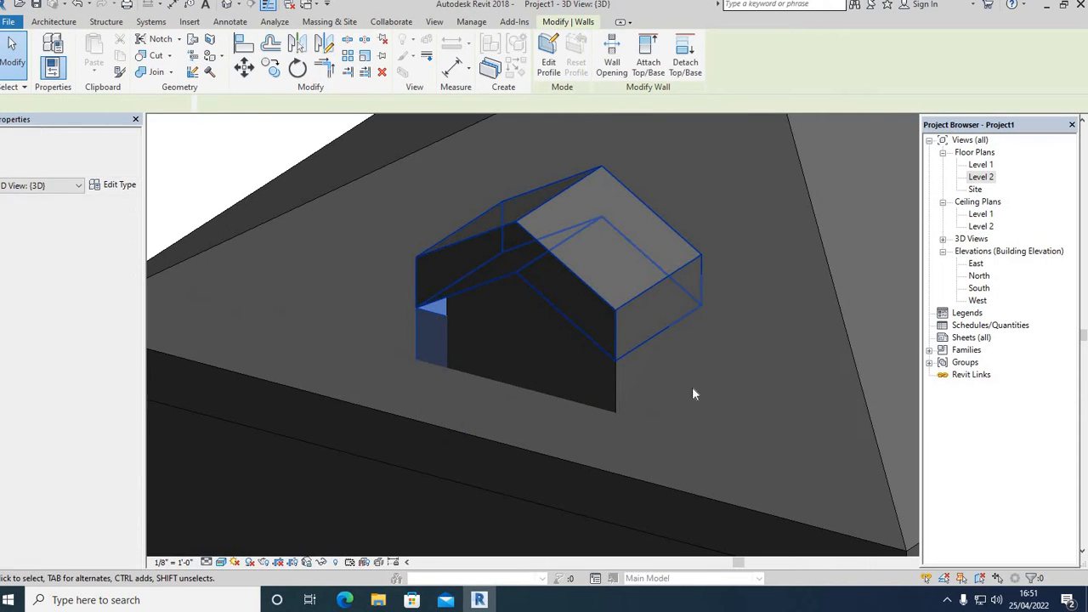
click(204, 172)
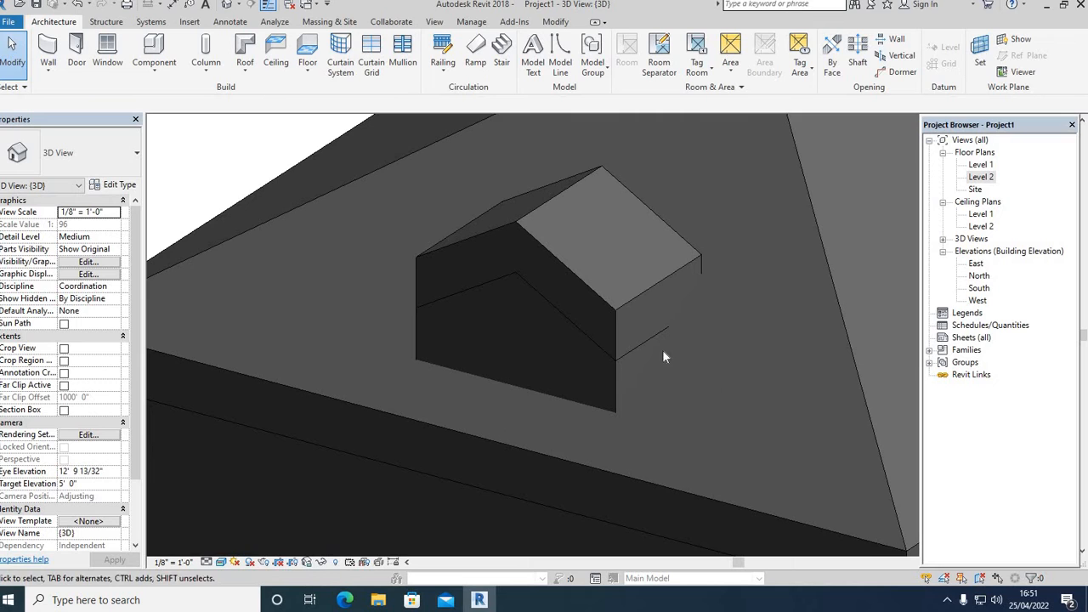
Examine from several sides how the dormer's walls meet the small gable roof and the main hip roof.
middle_drag(626, 404, 574, 378)
scroll(520, 372, up, 4)
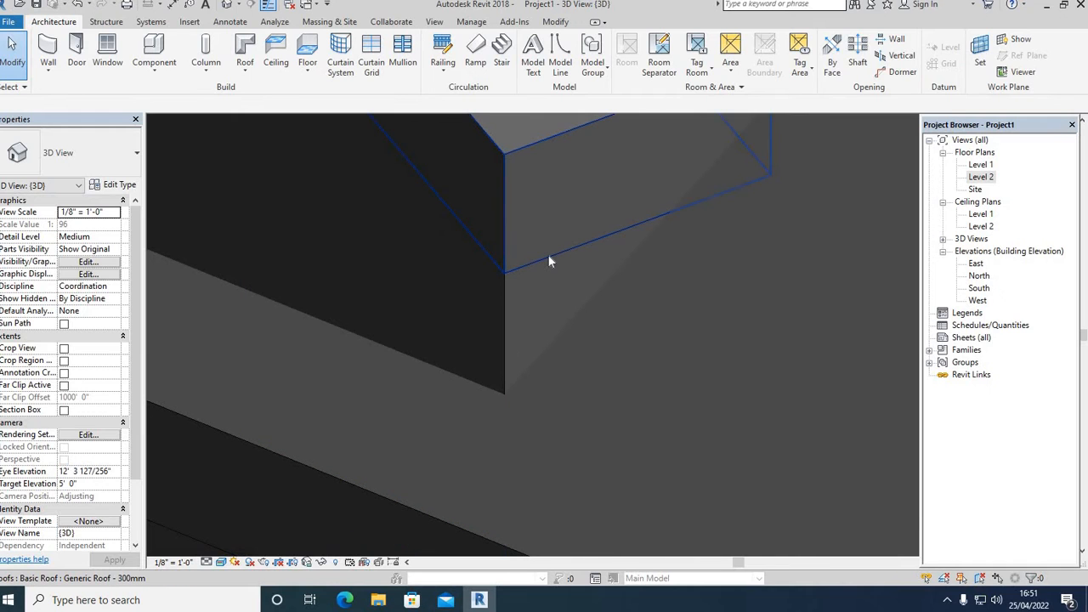
click(507, 374)
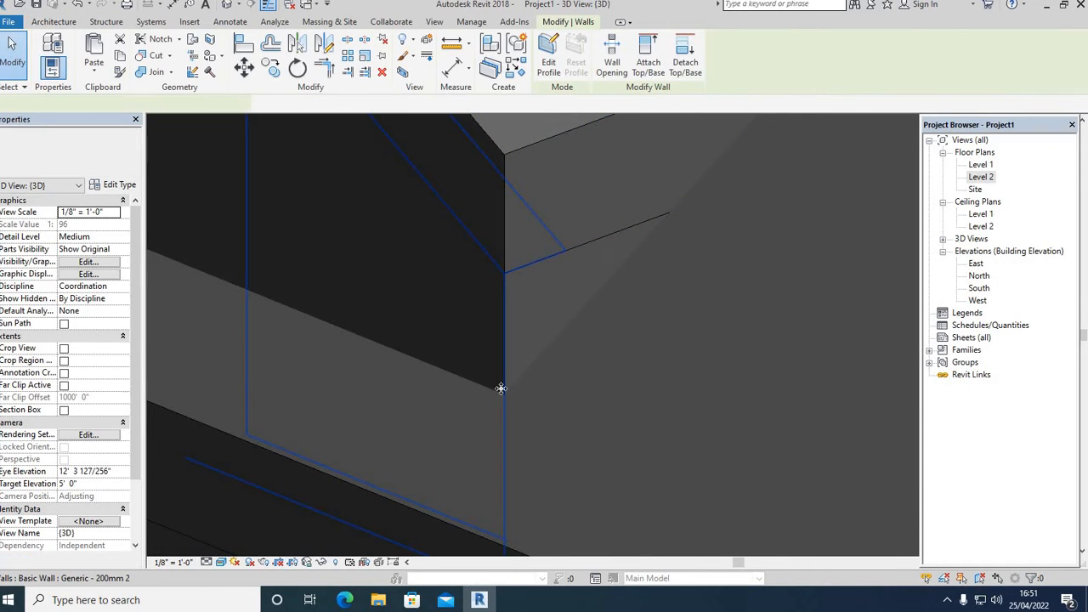
scroll(529, 413, down, 5)
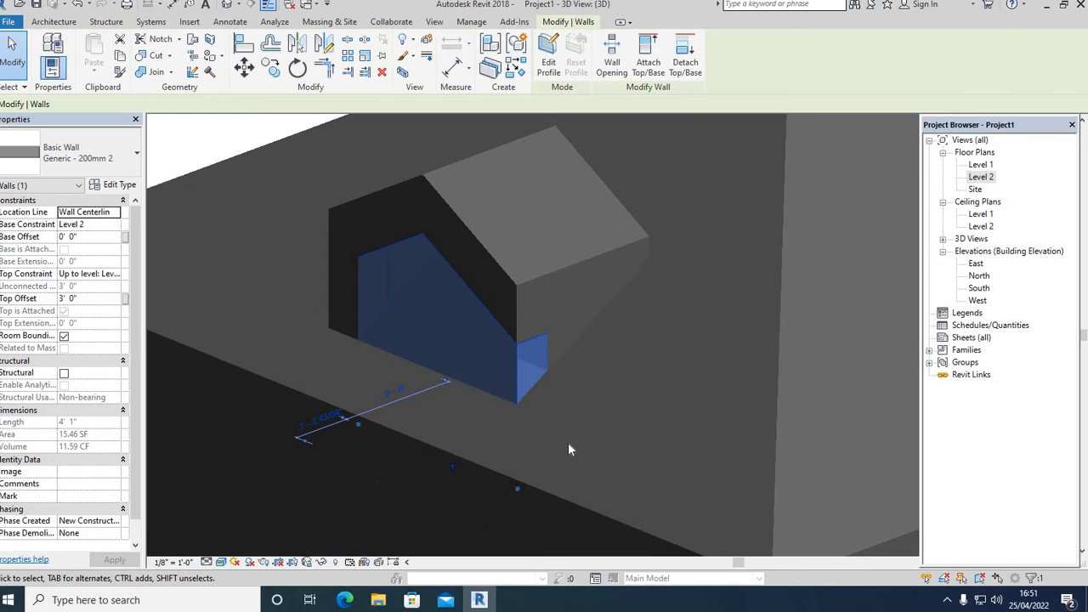
key(Escape)
scroll(576, 387, up, 6)
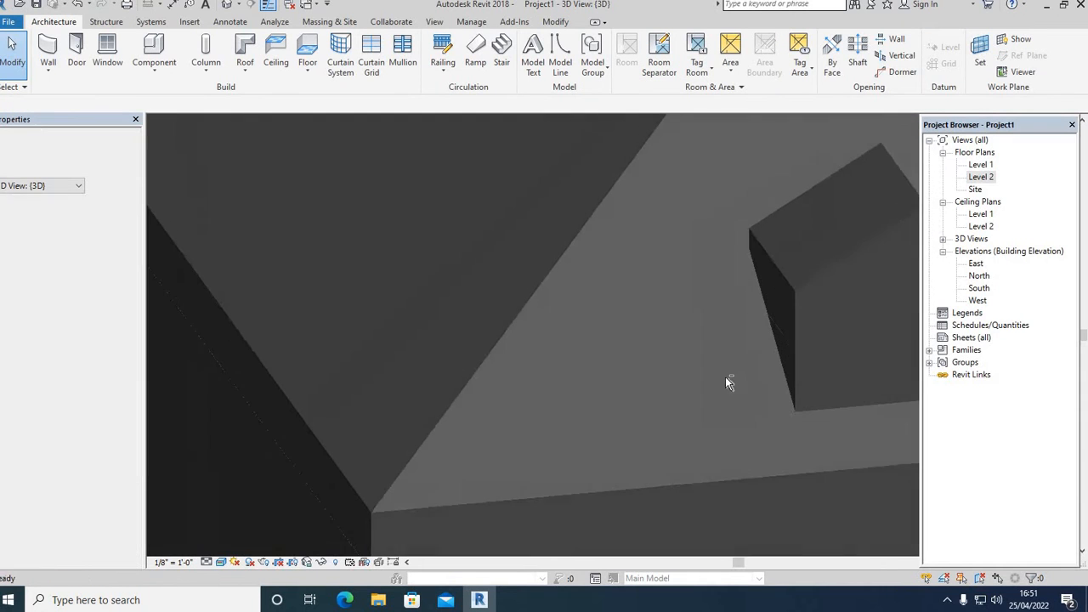
scroll(448, 395, down, 5)
scroll(649, 372, up, 3)
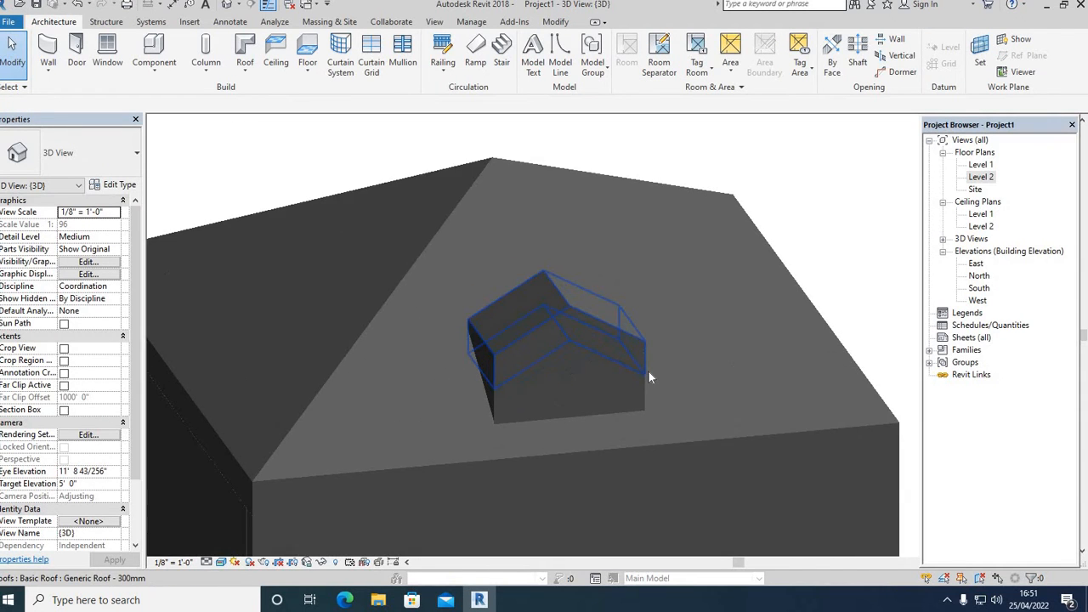
scroll(649, 374, down, 2)
scroll(684, 384, down, 1)
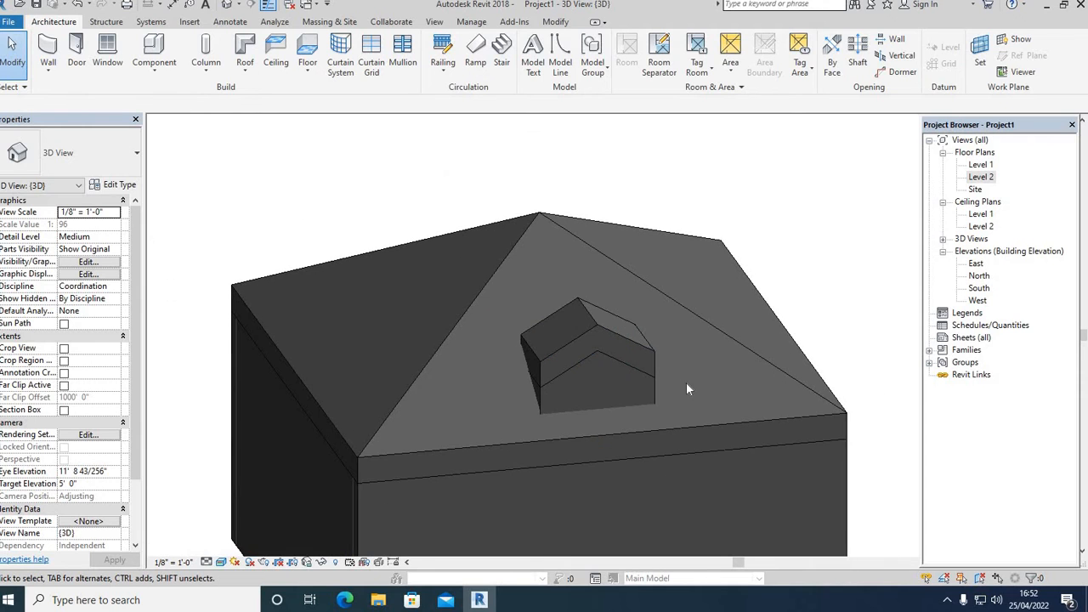
shift+middle_drag(687, 389, 263, 401)
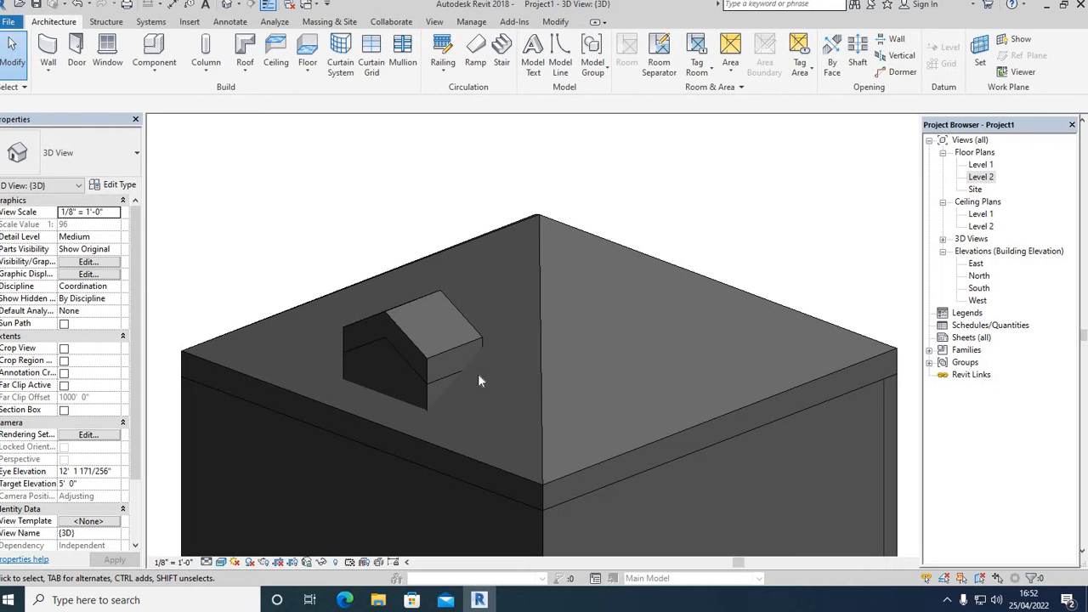
From beneath the building, select the dormer's other side wall and attach its top to the small gable roof.
scroll(477, 373, down, 2)
shift+middle_drag(489, 367, 435, 376)
scroll(404, 343, up, 5)
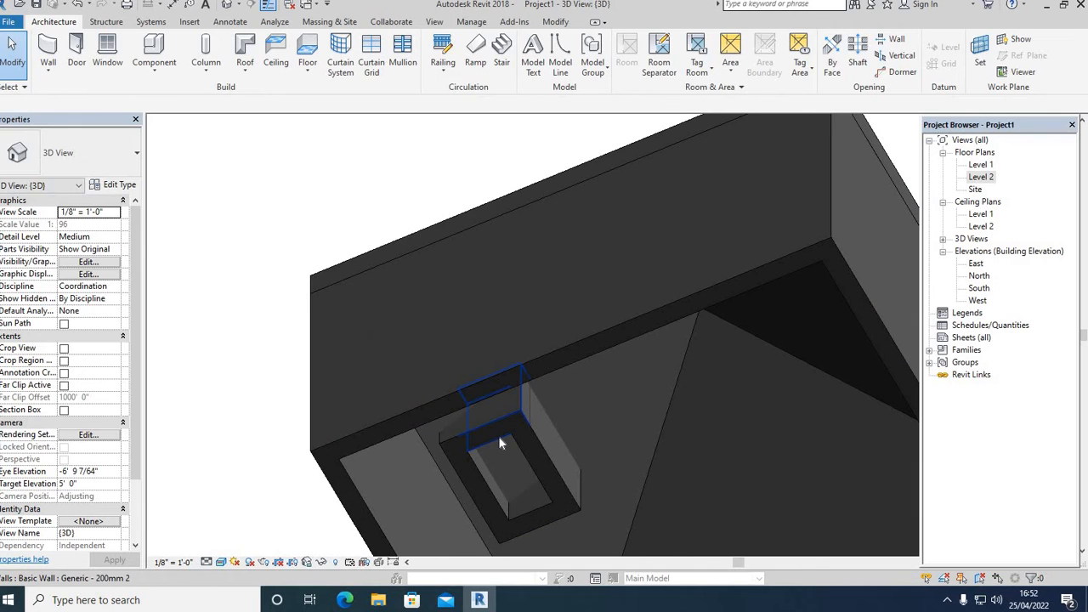
click(498, 436)
click(647, 56)
middle_drag(567, 256, 597, 467)
shift+middle_drag(552, 323, 493, 469)
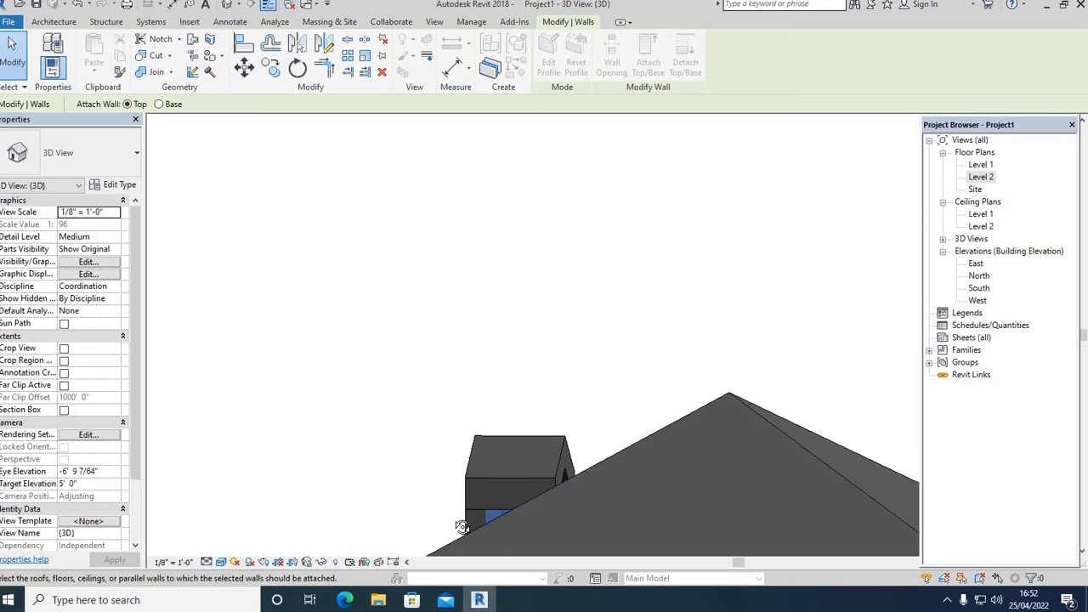
click(487, 476)
key(Escape)
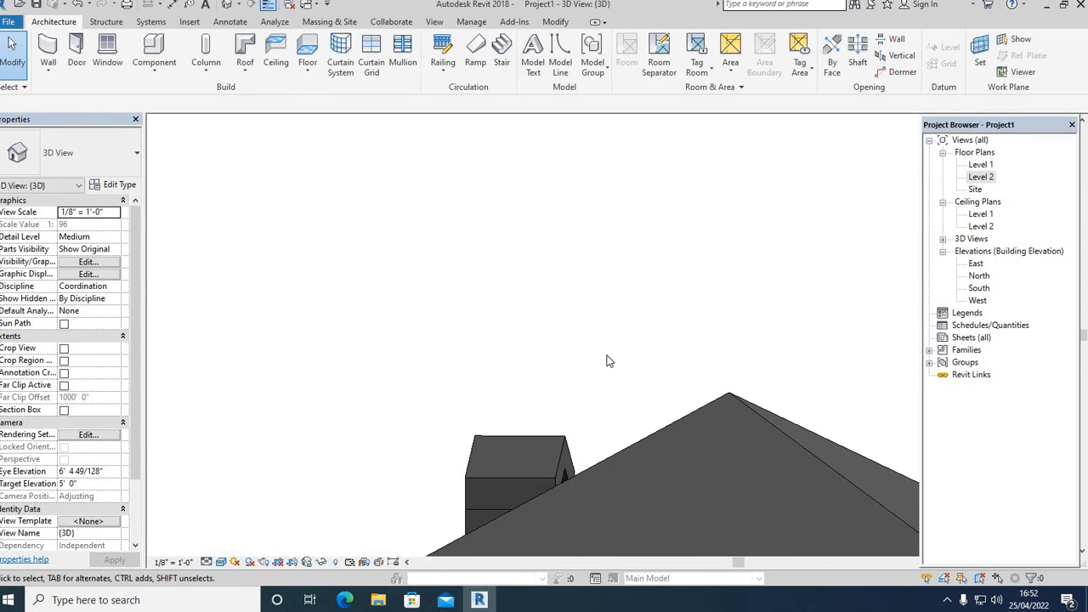
Delete the dormer's rear wall inside the main roof, leaving the front and two side walls.
shift+middle_drag(640, 405, 695, 374)
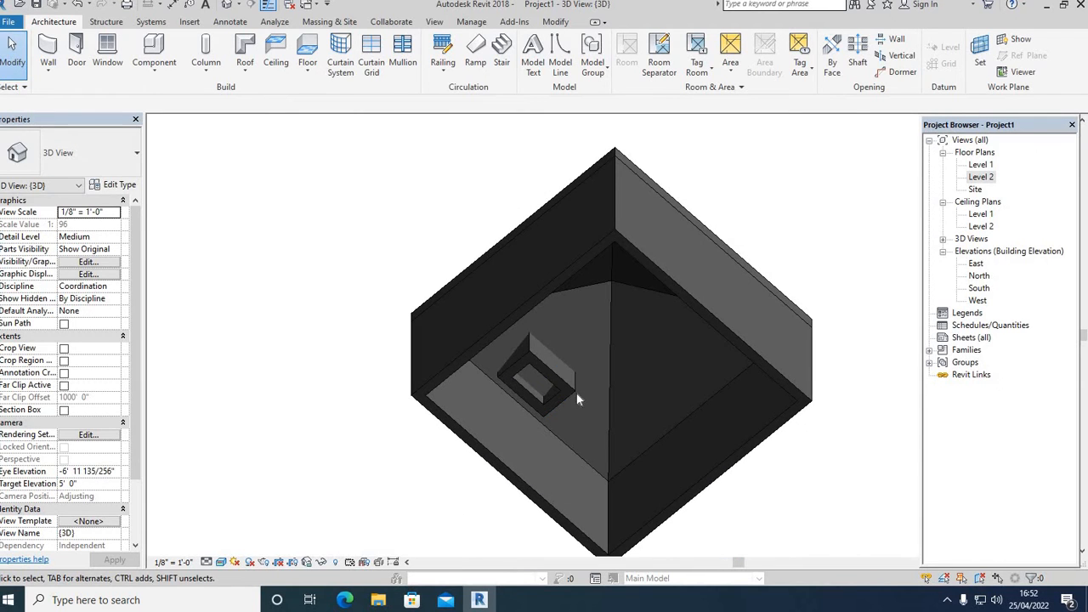
scroll(550, 415, up, 2)
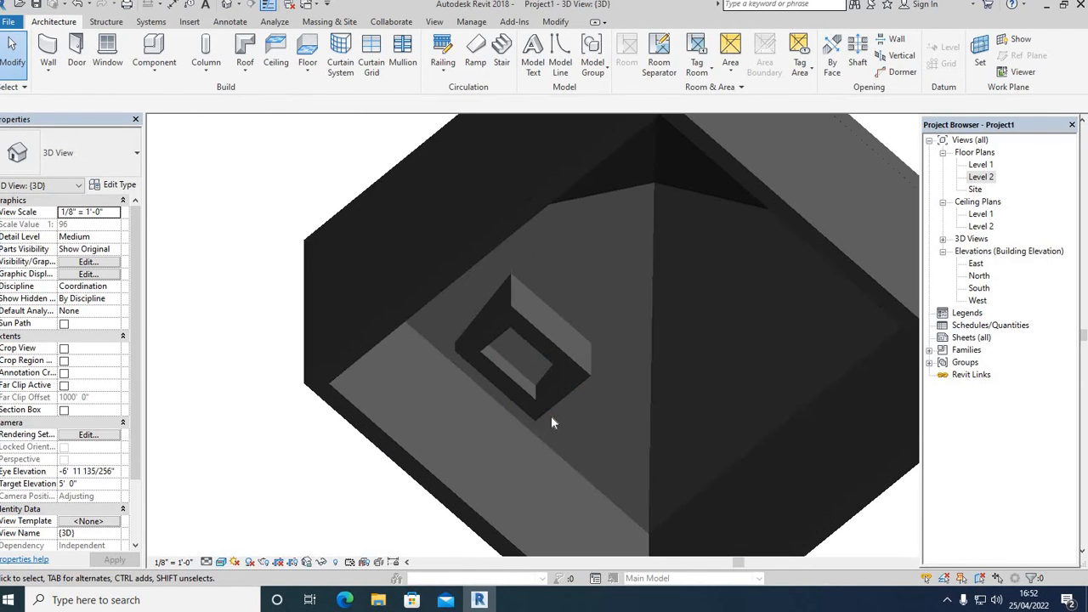
click(532, 330)
key(Delete)
scroll(543, 323, down, 4)
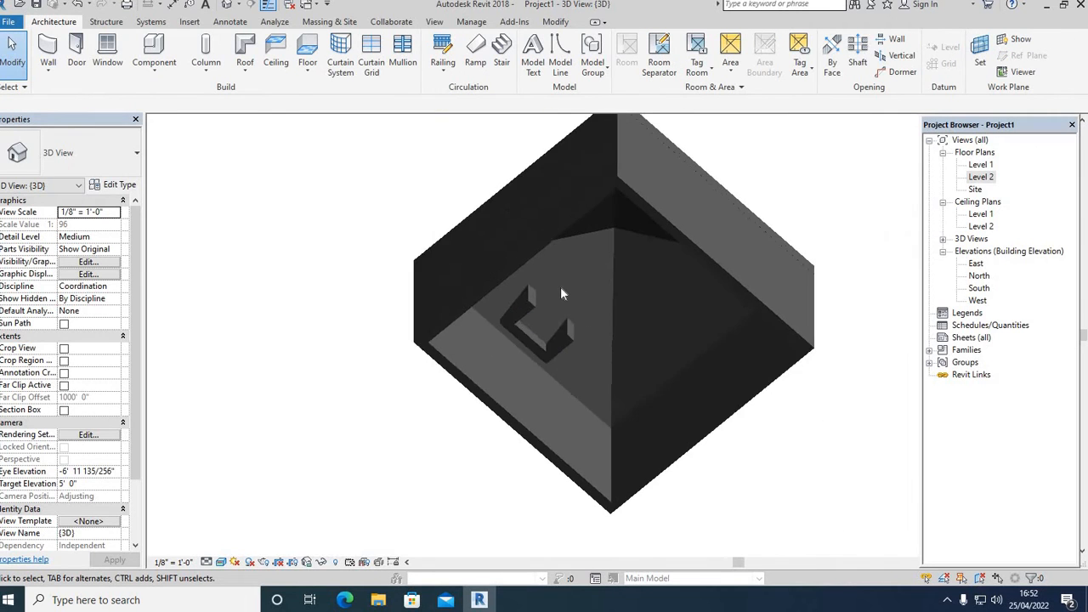
Join the rear edge of the small gable roof to the main hip roof's slope with Join/Unjoin Roof.
shift+middle_drag(592, 291, 544, 515)
shift+middle_drag(657, 274, 691, 478)
scroll(557, 128, up, 1)
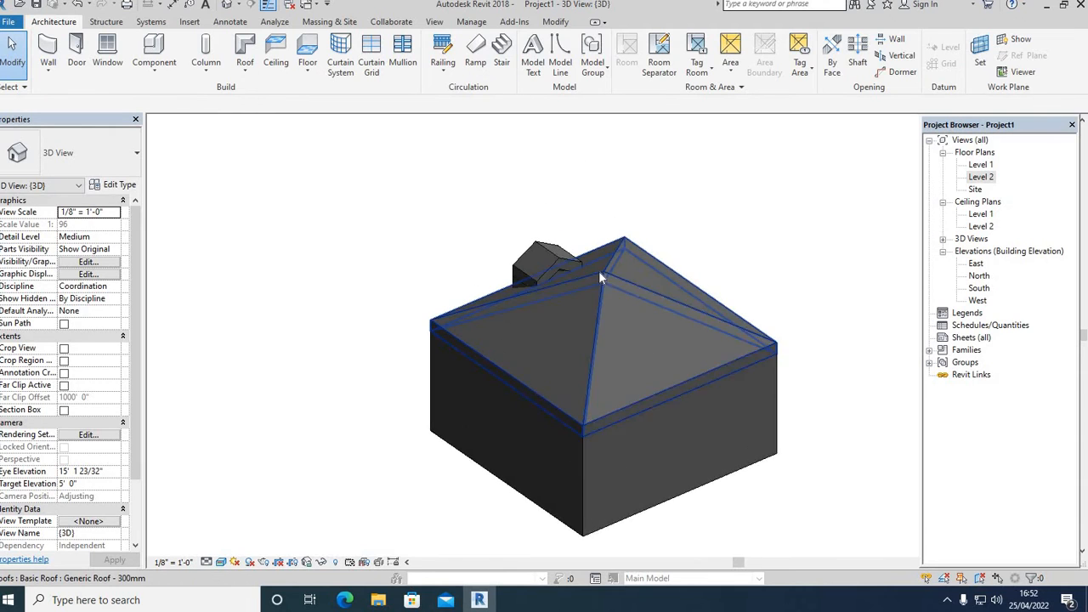
scroll(557, 259, up, 4)
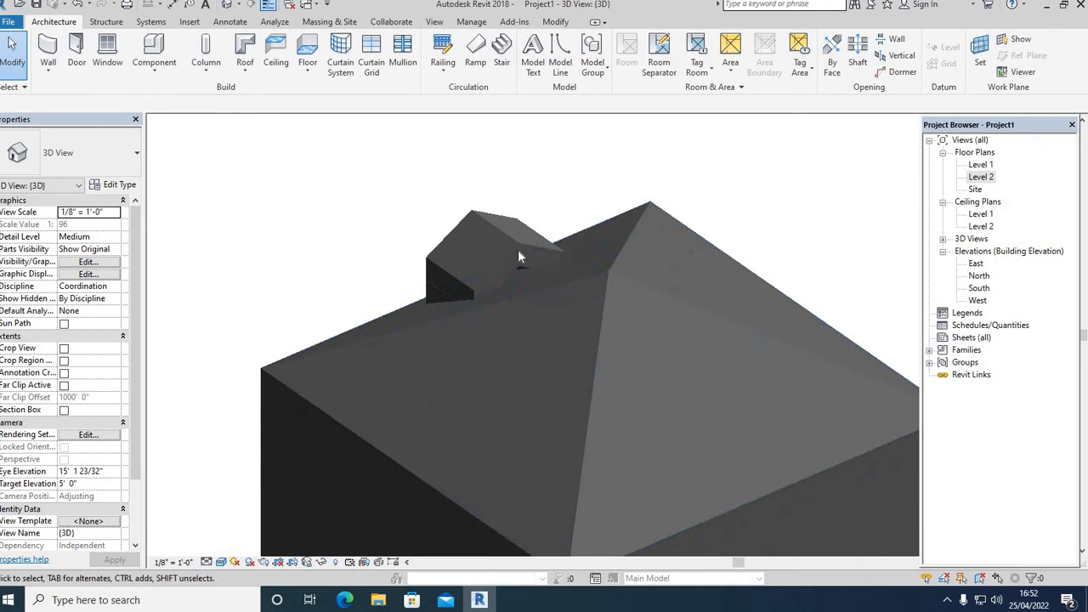
click(556, 23)
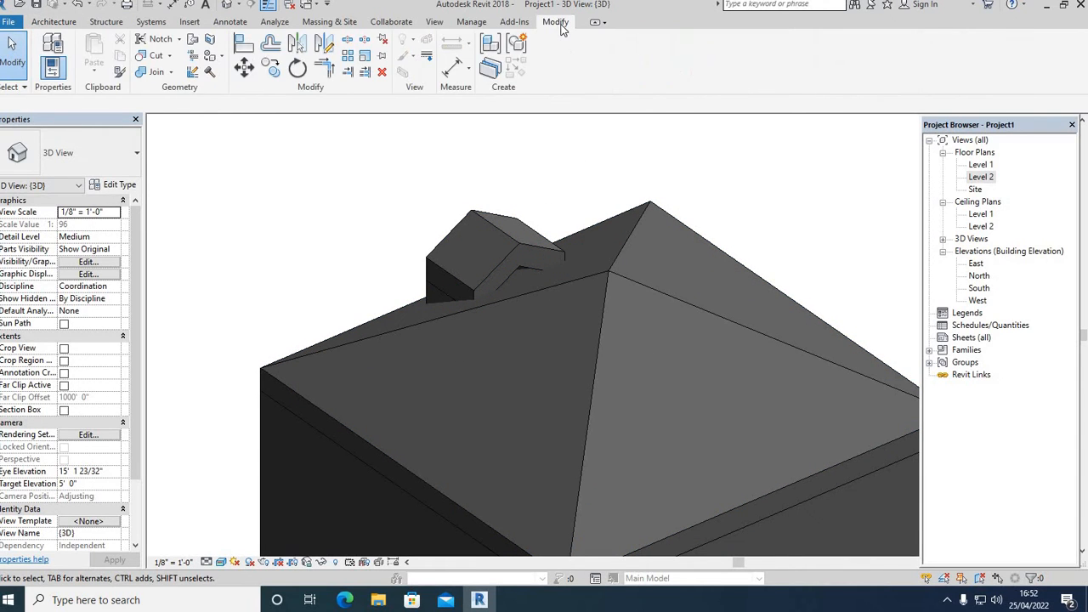
click(192, 42)
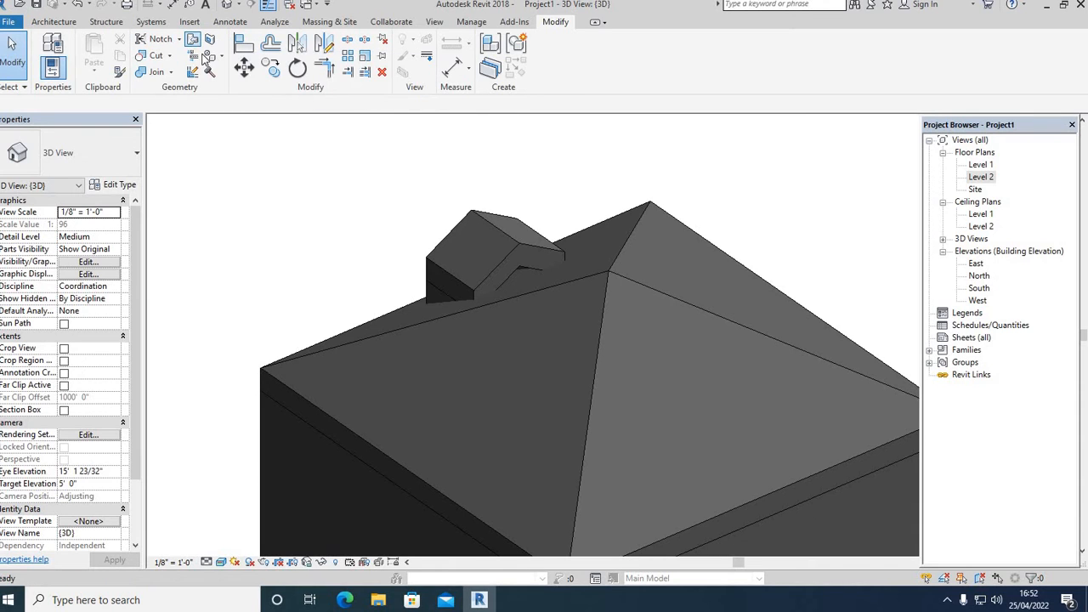
click(553, 250)
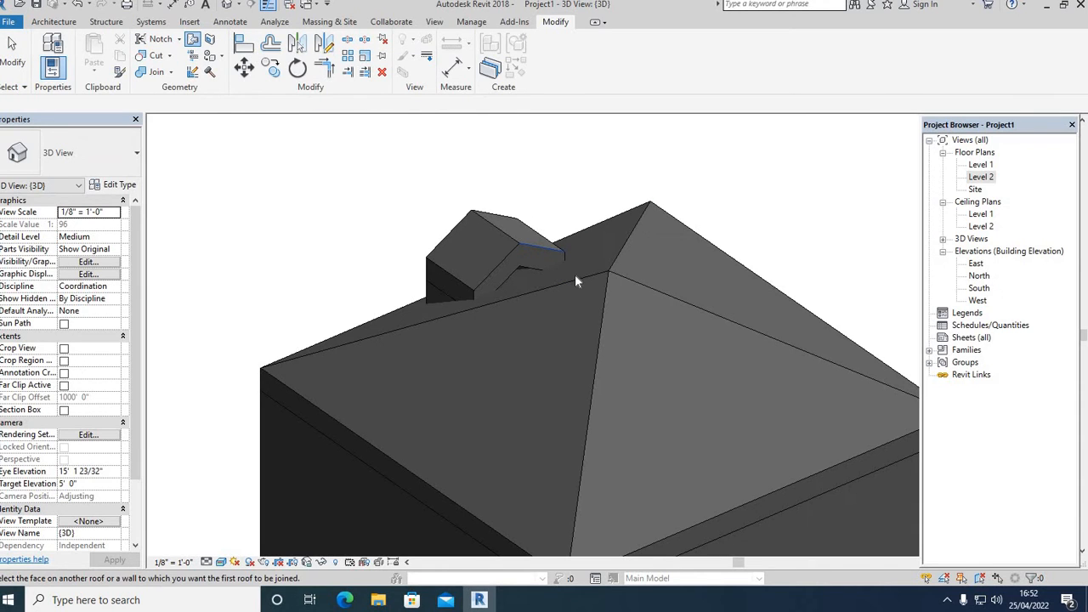
click(576, 277)
right_click(593, 144)
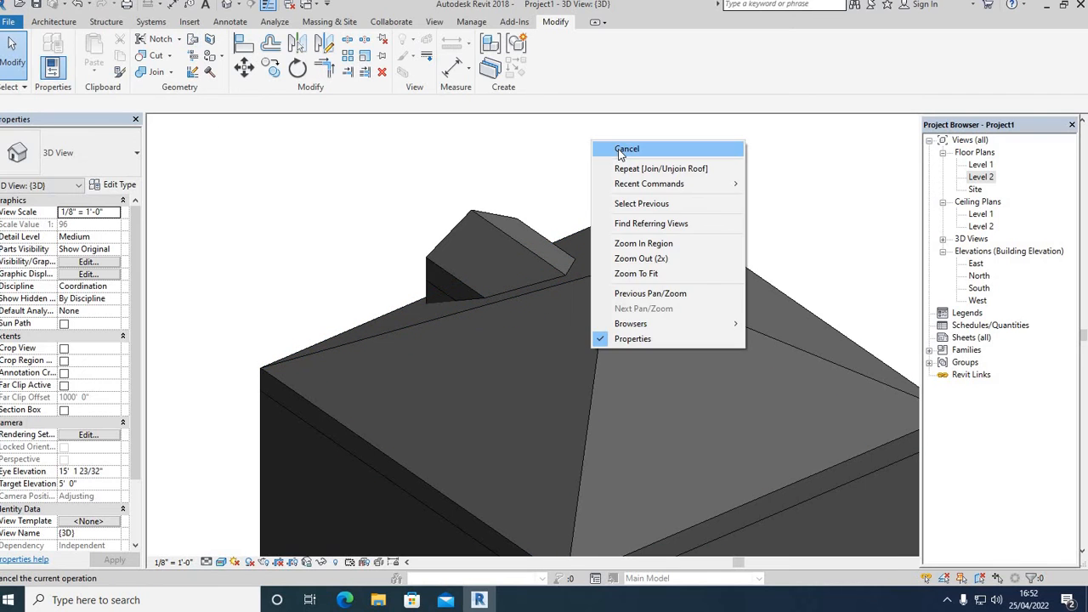
click(626, 149)
From beneath the building, attach the base of one dormer side wall to the main hip roof.
scroll(505, 340, down, 3)
shift+middle_drag(508, 364, 525, 25)
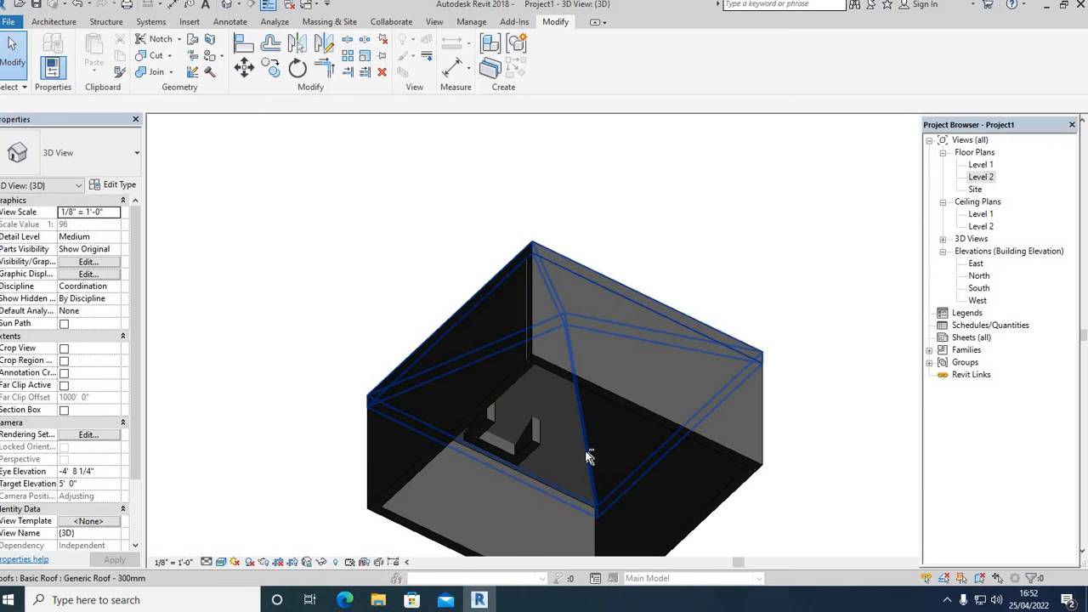
shift+middle_drag(587, 457, 478, 463)
scroll(513, 429, up, 5)
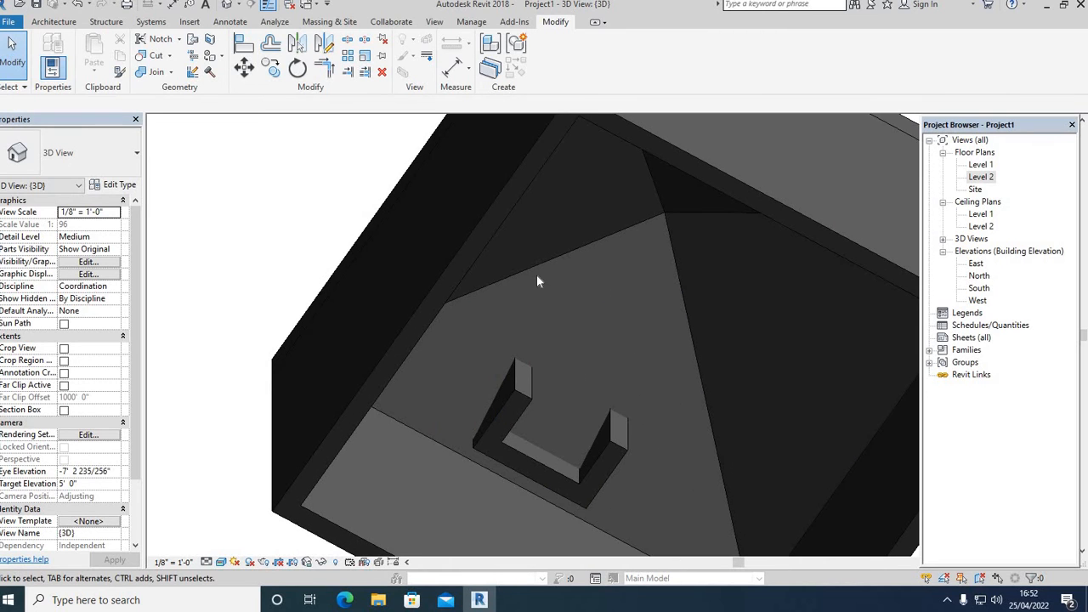
scroll(505, 315, down, 3)
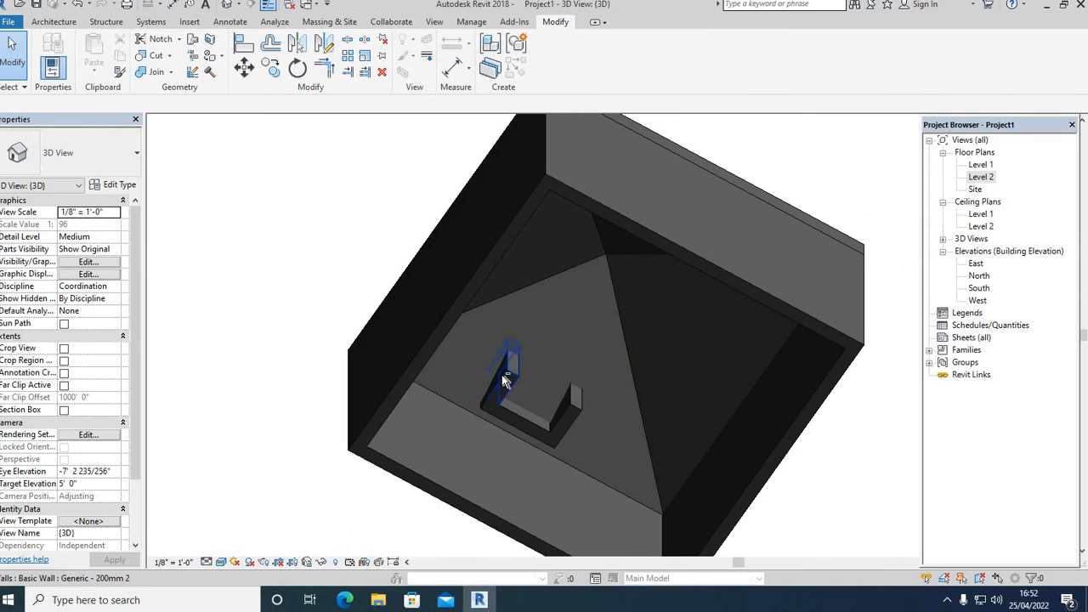
mouse_move(504, 382)
shift+middle_down()
mouse_move(493, 335)
mouse_move(516, 388)
shift+middle_up()
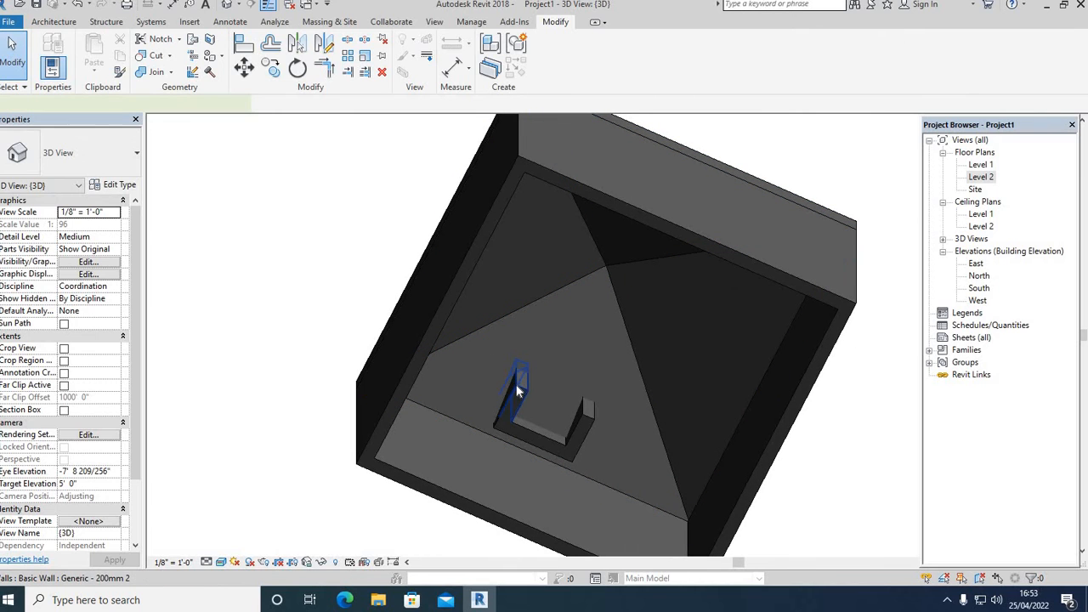
click(517, 388)
click(648, 62)
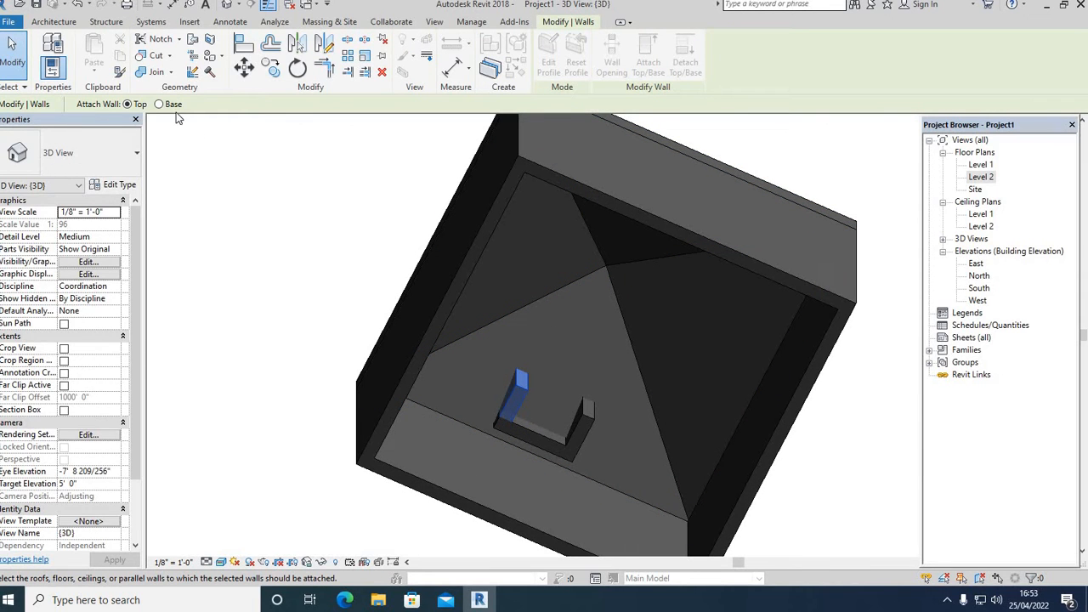
click(611, 294)
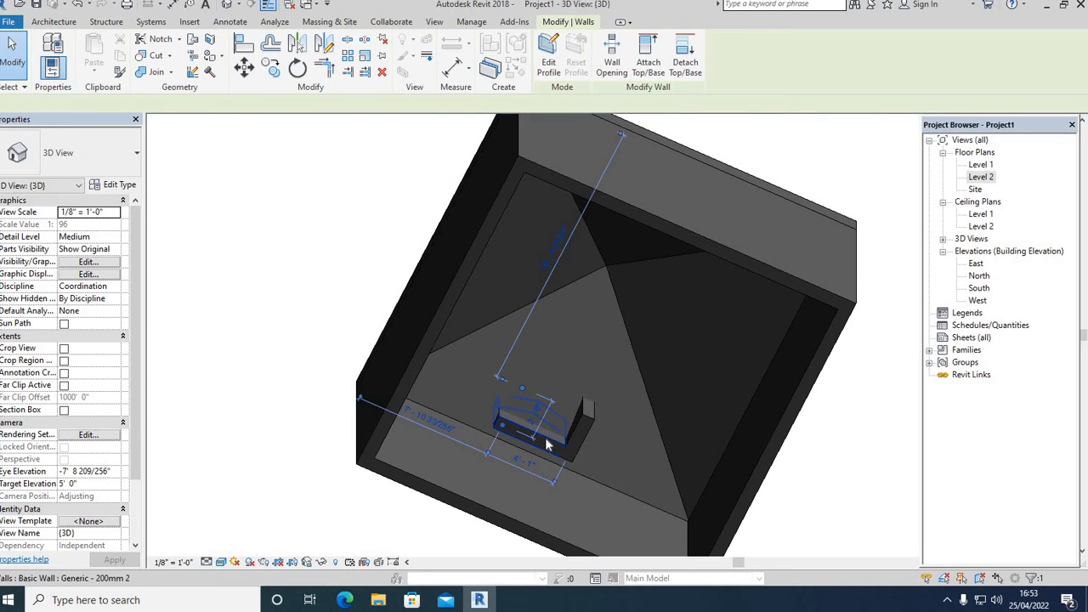
Attach the base of the dormer's front wall to the main hip roof.
click(495, 414)
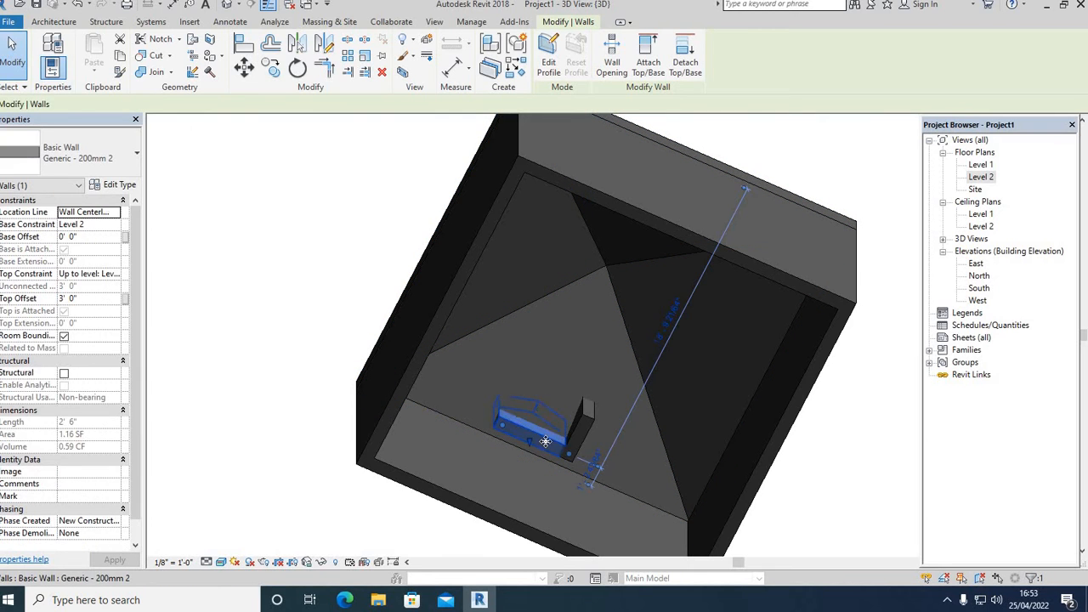
click(648, 61)
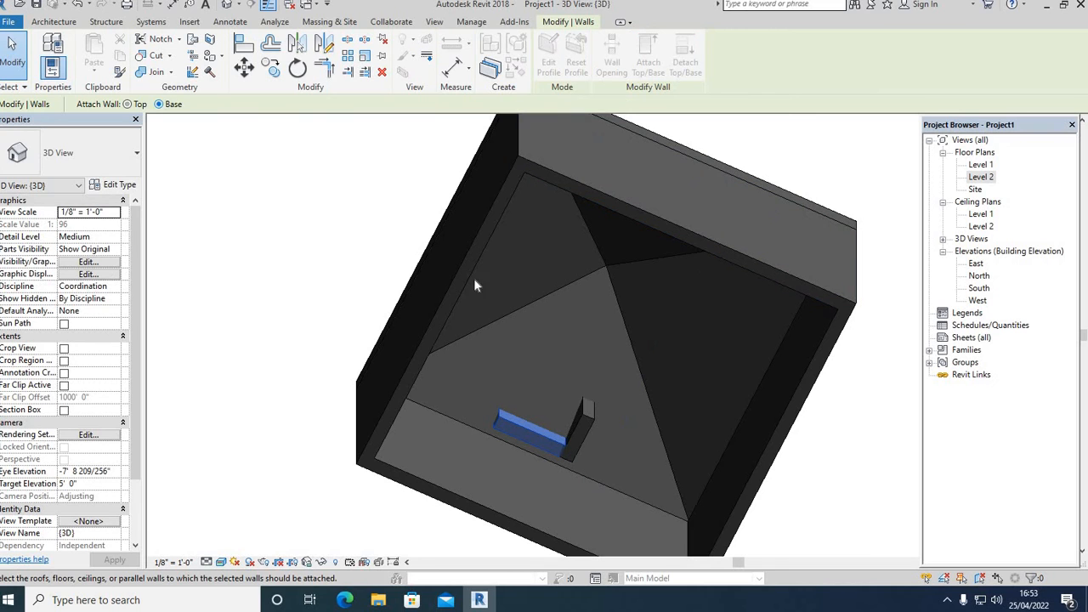
click(541, 299)
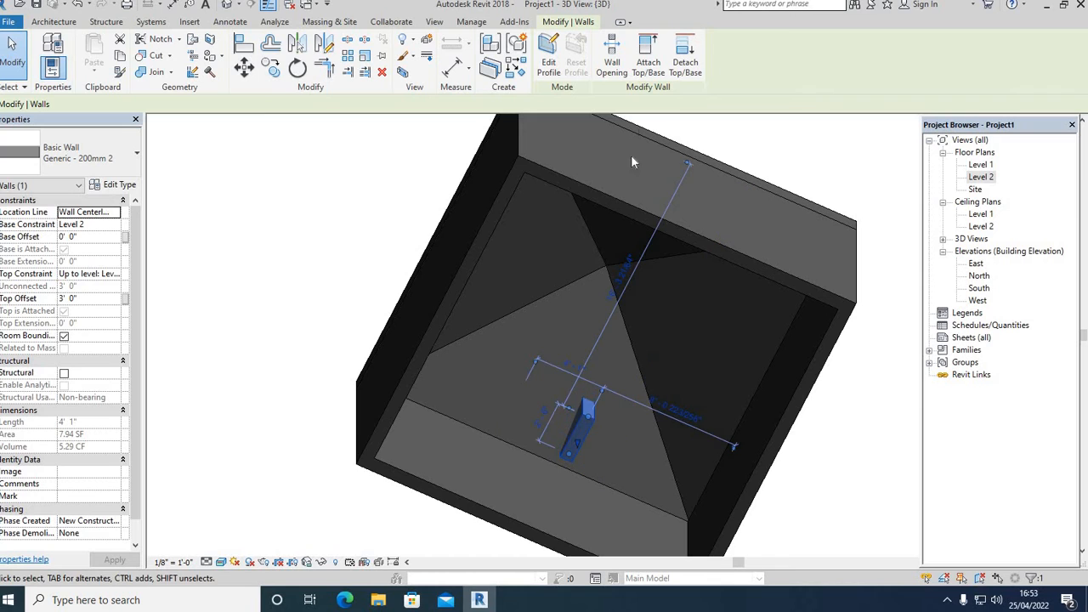
Attach the base of the remaining dormer side wall to the main hip roof.
click(648, 67)
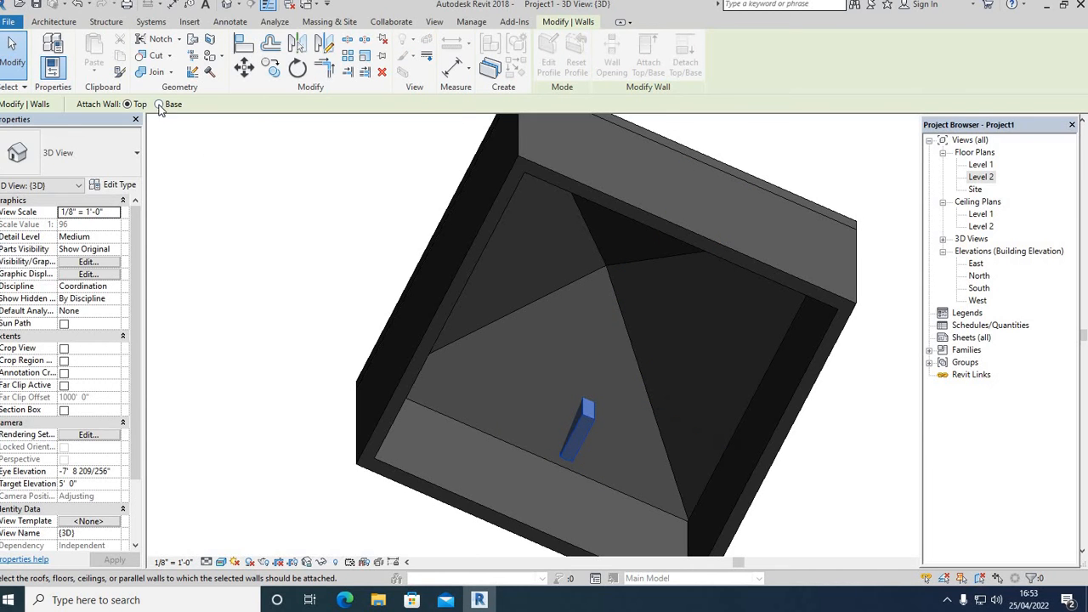
click(518, 338)
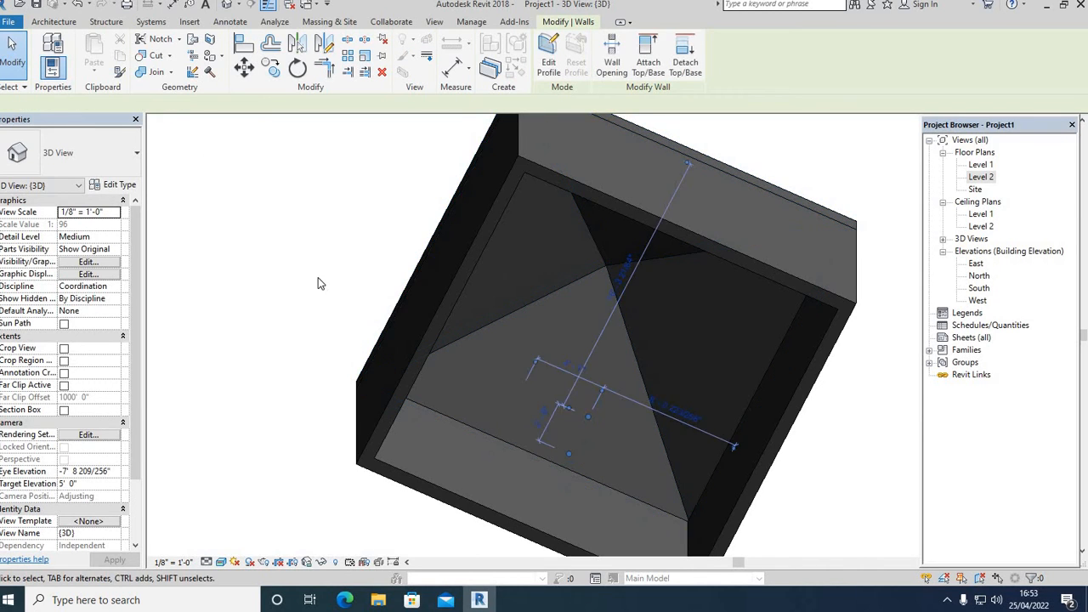
Examine the dormer from outside and beneath the building to check how its walls and roof meet the main roof.
scroll(558, 393, down, 5)
shift+middle_drag(589, 434, 638, 487)
shift+middle_drag(697, 421, 738, 456)
shift+middle_drag(554, 323, 531, 470)
scroll(459, 255, up, 2)
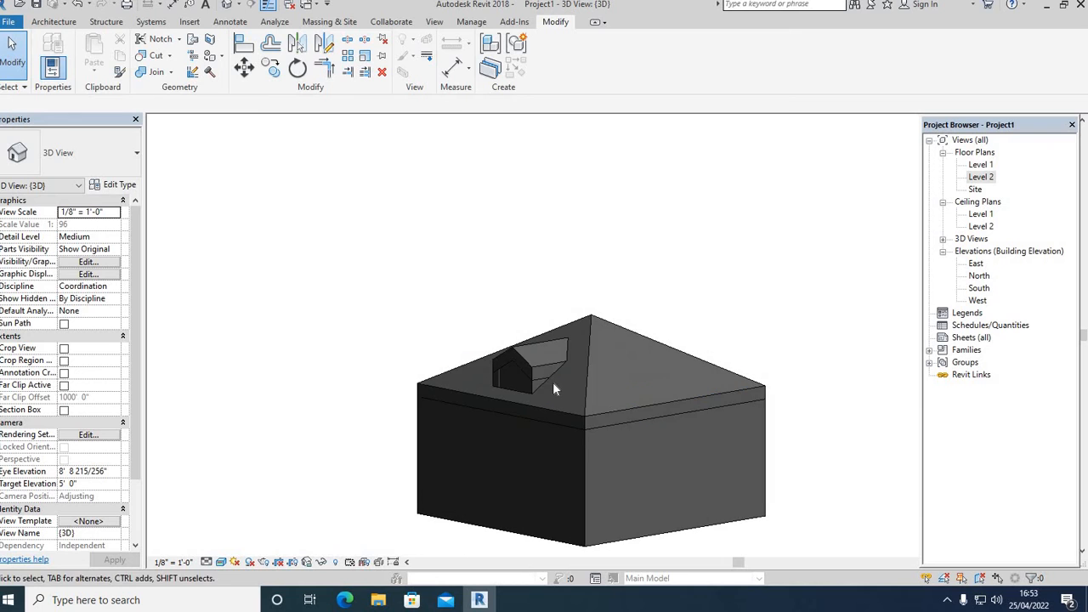
scroll(553, 381, up, 2)
scroll(553, 393, up, 2)
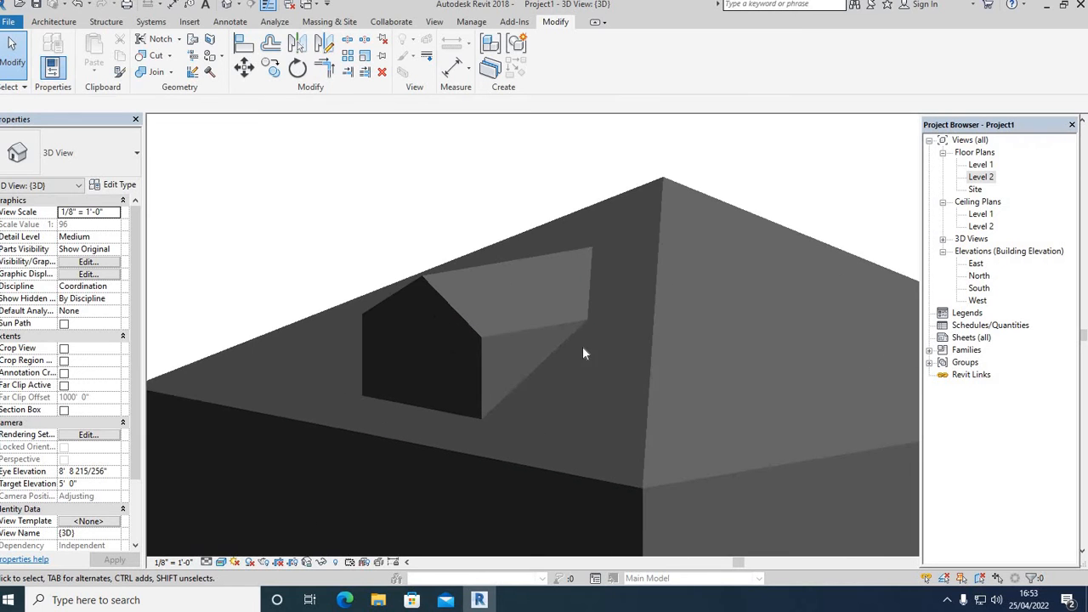
scroll(553, 332, down, 2)
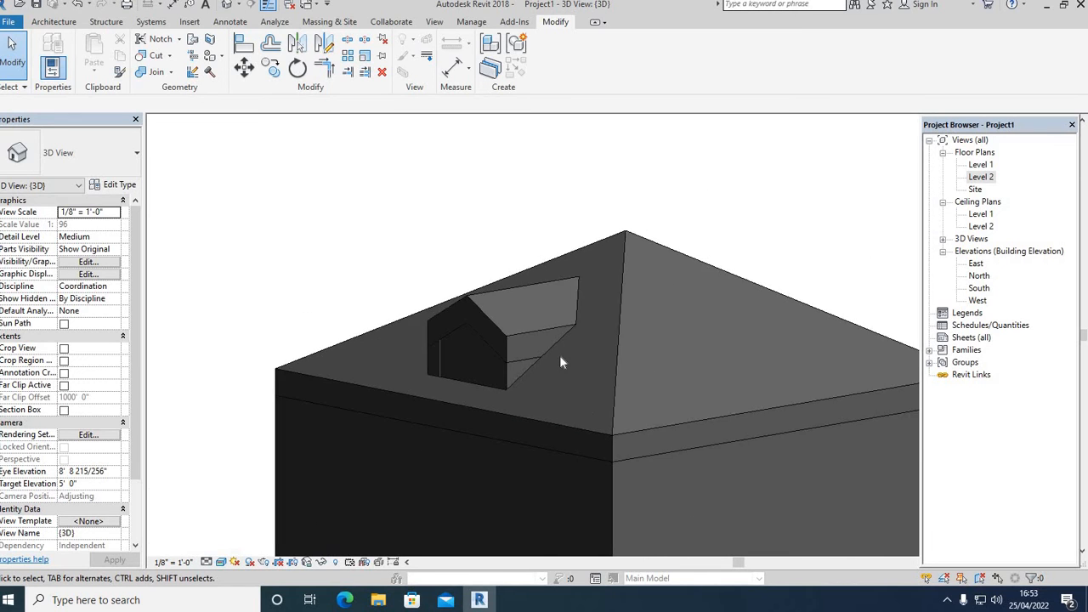
scroll(560, 355, down, 1)
shift+middle_drag(580, 331, 531, 326)
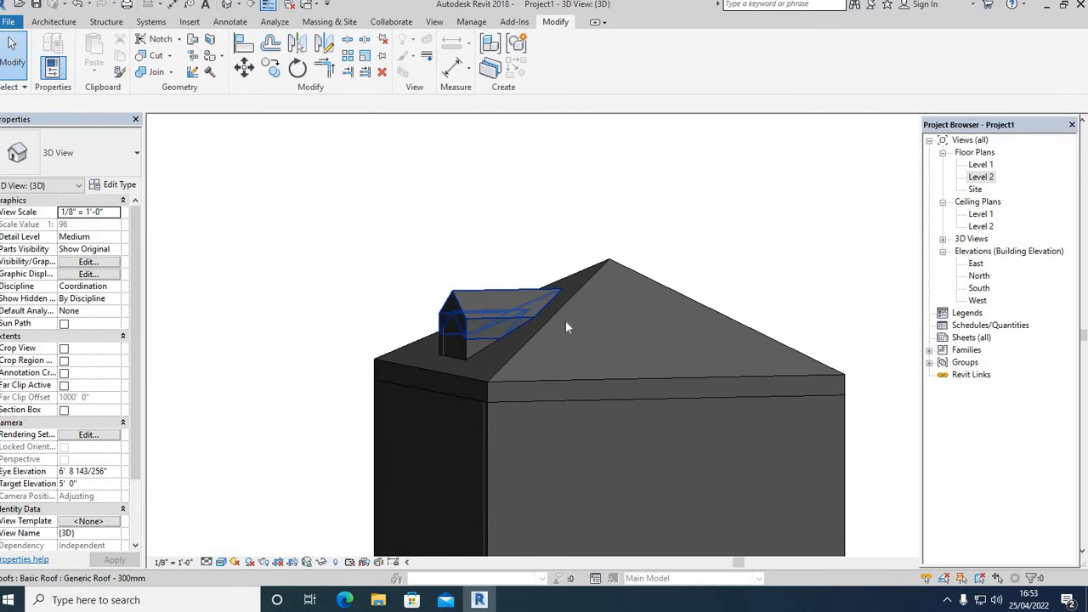
scroll(560, 337, down, 3)
shift+middle_drag(599, 398, 553, 288)
shift+middle_drag(566, 426, 541, 396)
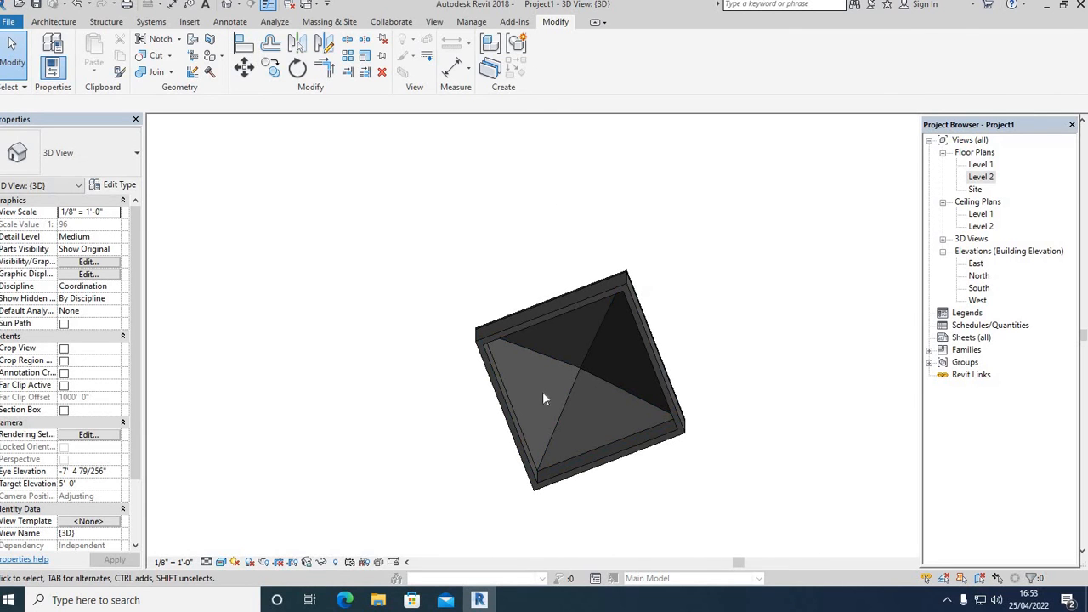
shift+middle_drag(566, 292, 611, 451)
scroll(608, 452, up, 2)
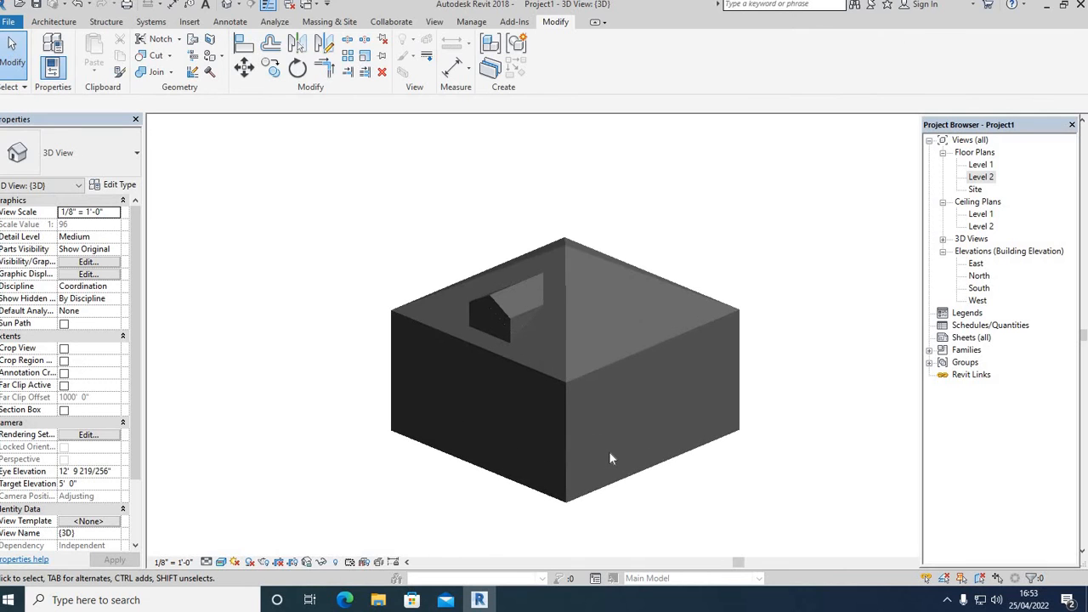
Switch the 3D view to the Wireframe visual style.
click(220, 562)
click(269, 480)
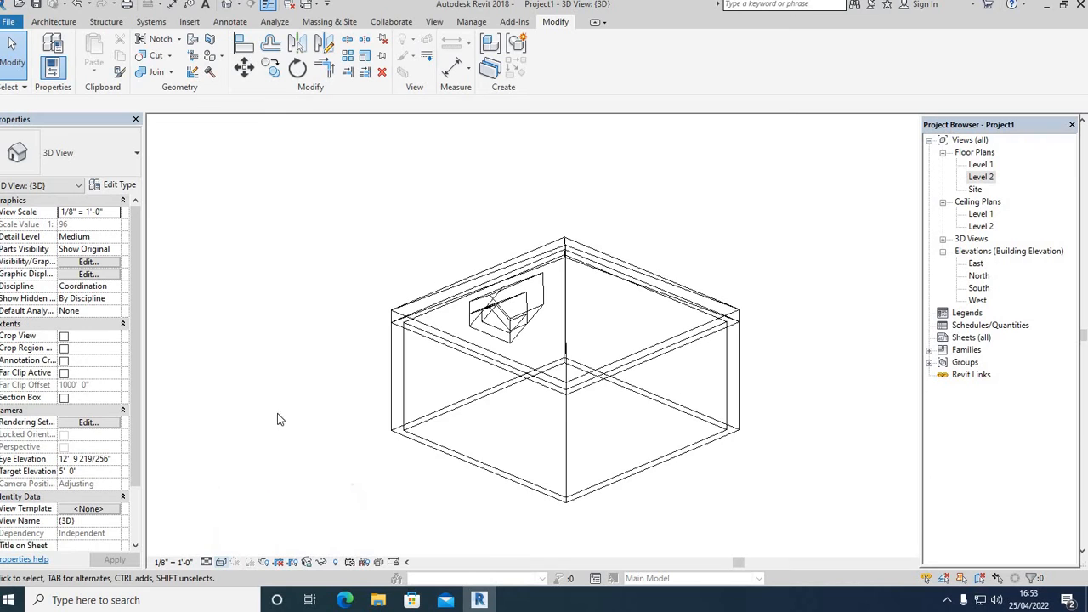
scroll(503, 384, up, 2)
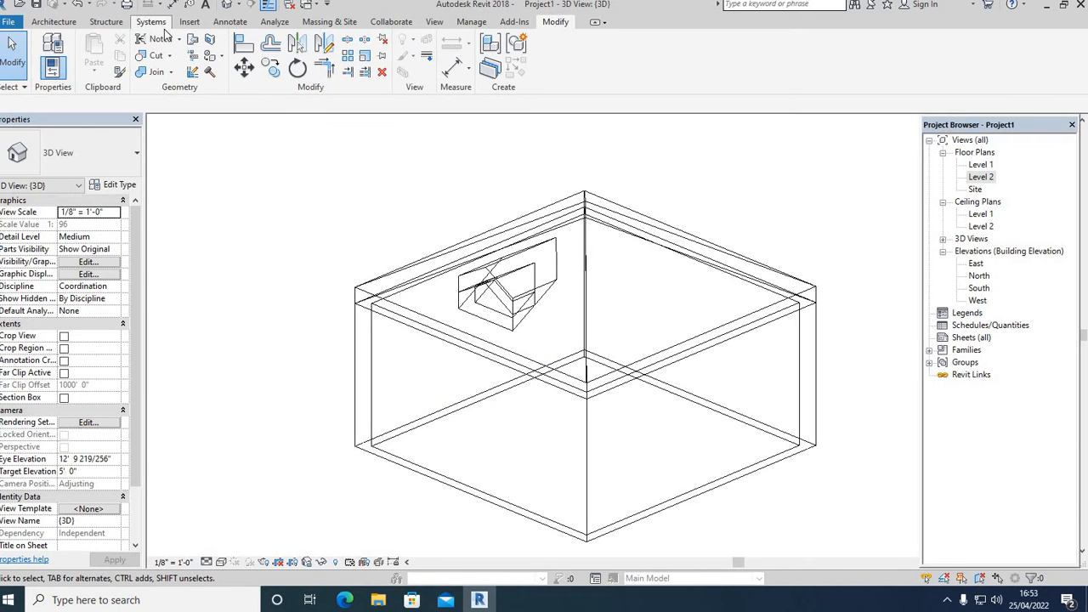
Start a Dormer opening and, with the view in the Realistic style, choose the main hip roof as the roof to cut.
click(58, 20)
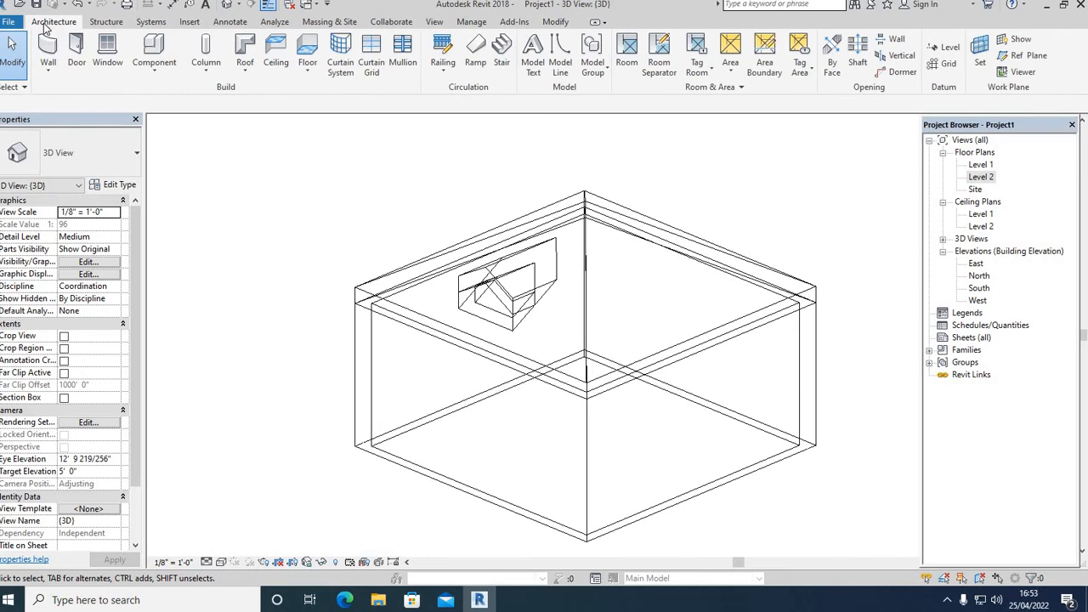
click(902, 73)
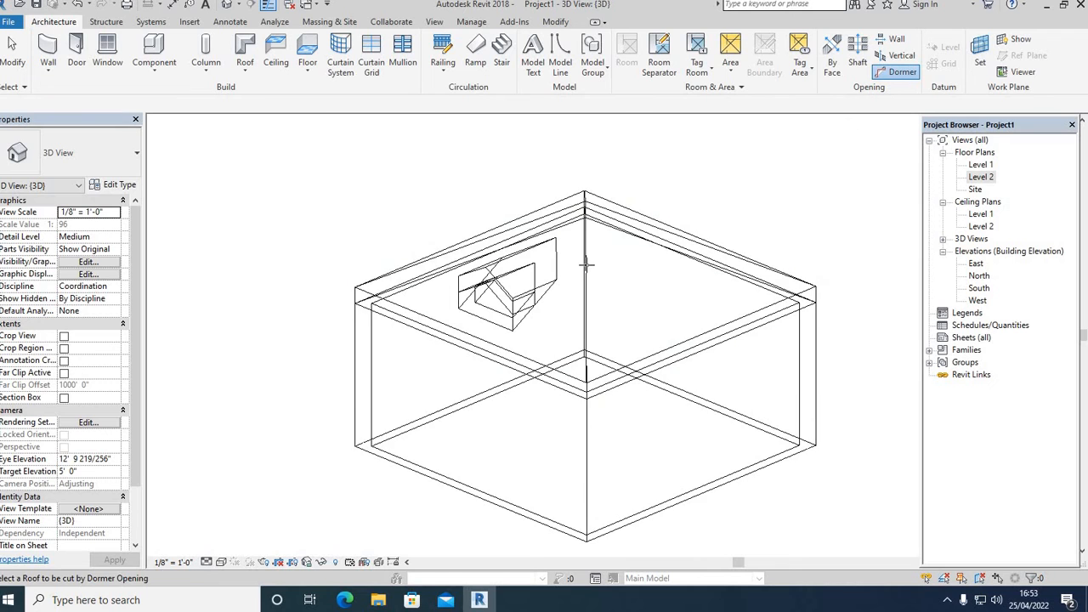
scroll(584, 265, up, 2)
click(221, 561)
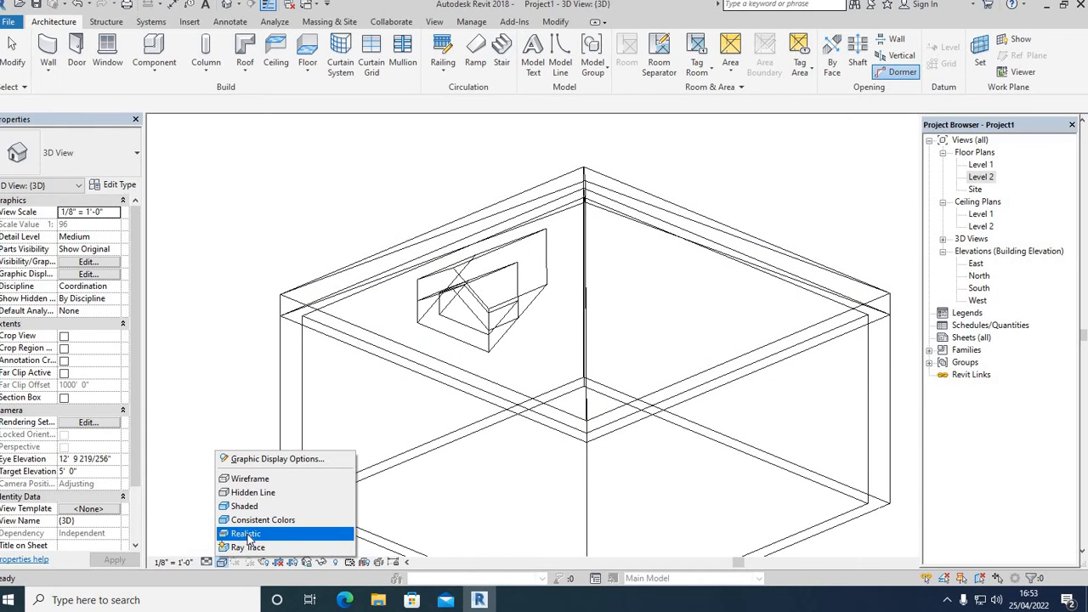
click(247, 533)
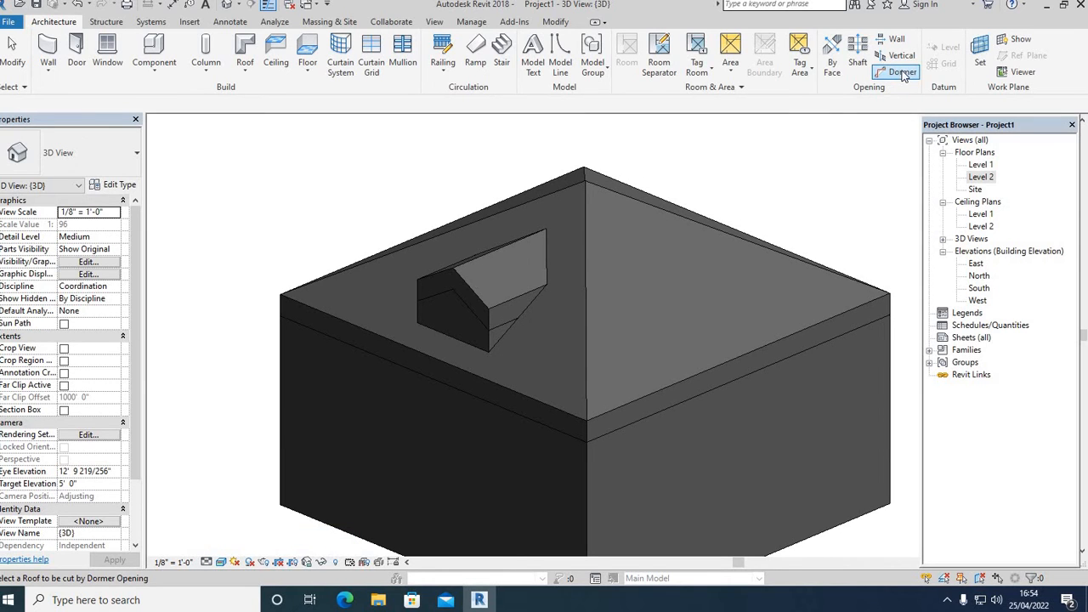
click(588, 188)
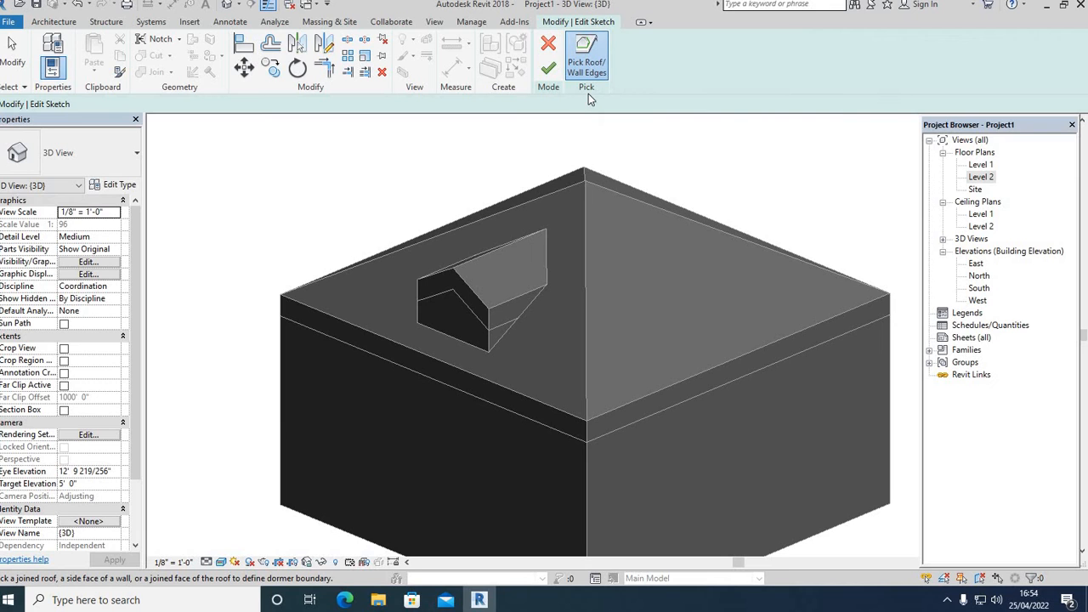
In the Wireframe style, pick the faces of the dormer's two side walls and front wall as opening boundary lines.
click(220, 563)
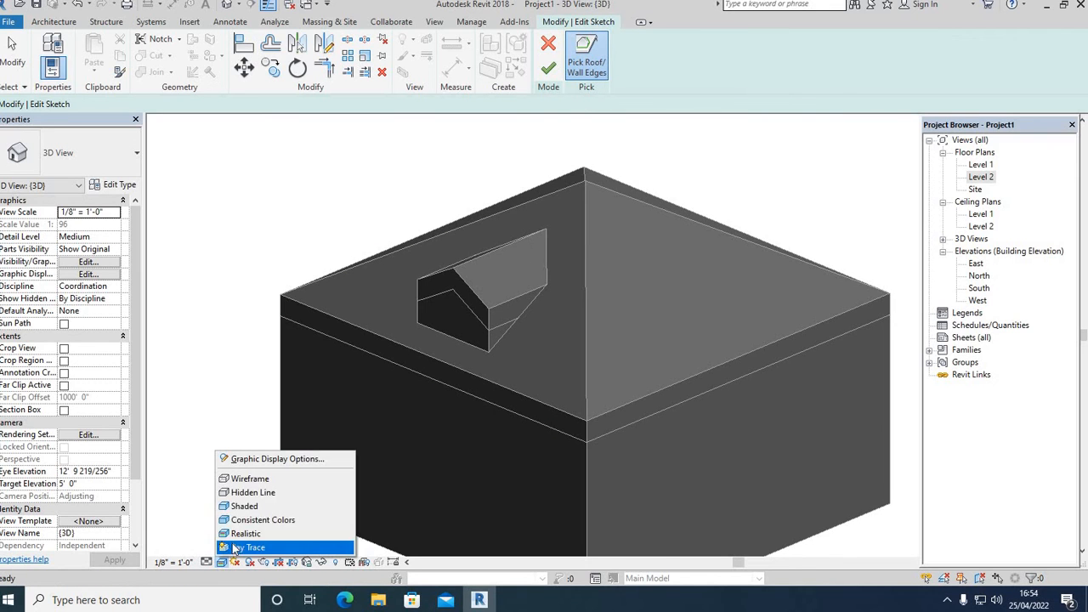
click(259, 483)
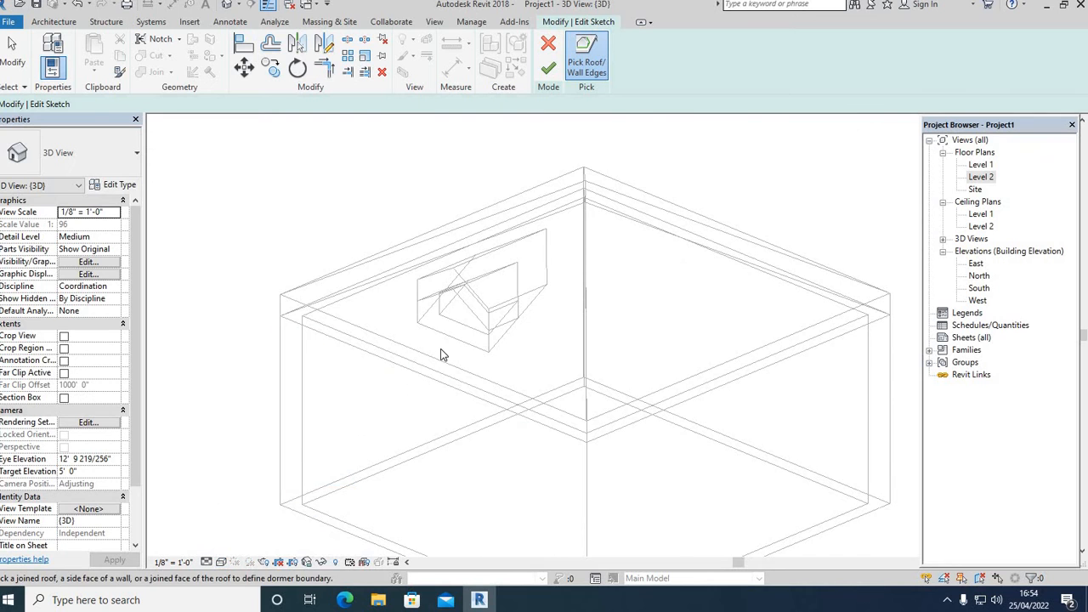
scroll(444, 366, up, 2)
shift+middle_drag(507, 377, 489, 402)
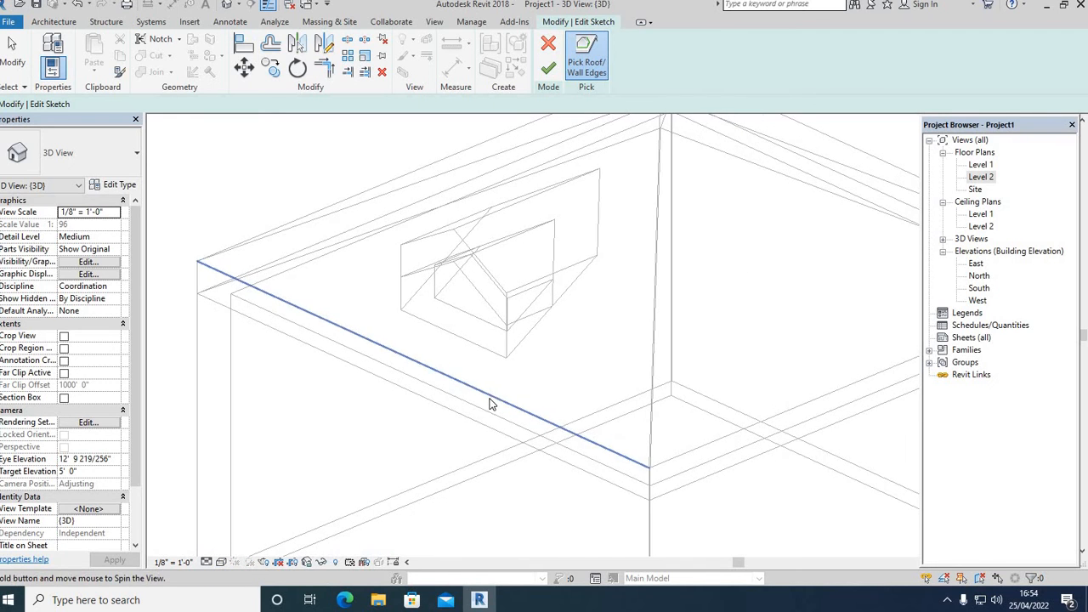
shift+middle_drag(529, 369, 767, 379)
shift+middle_drag(619, 383, 399, 422)
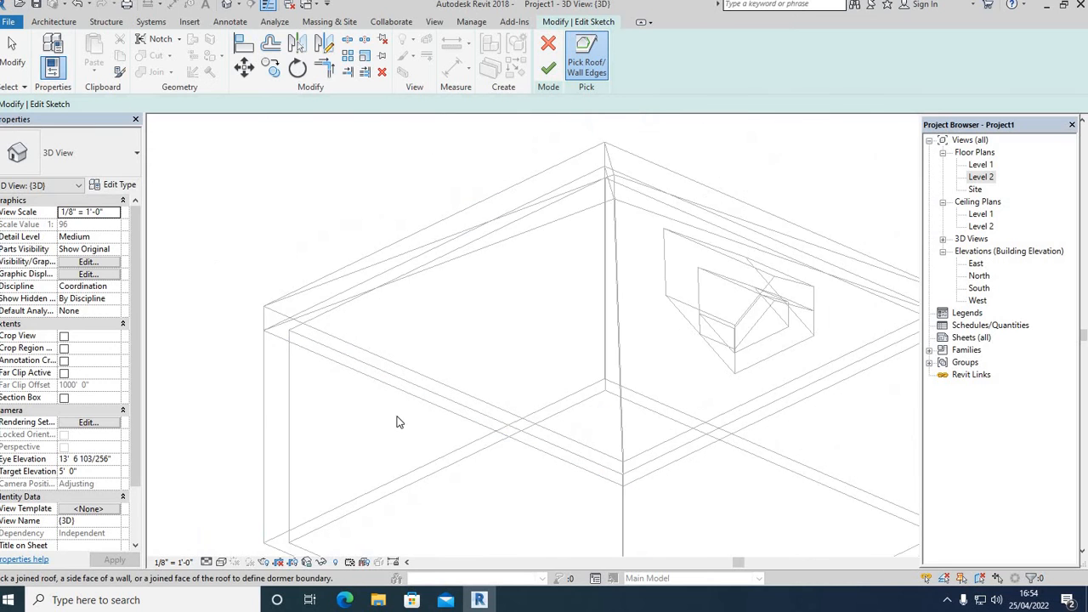
scroll(736, 415, down, 2)
scroll(655, 377, up, 2)
scroll(668, 359, up, 1)
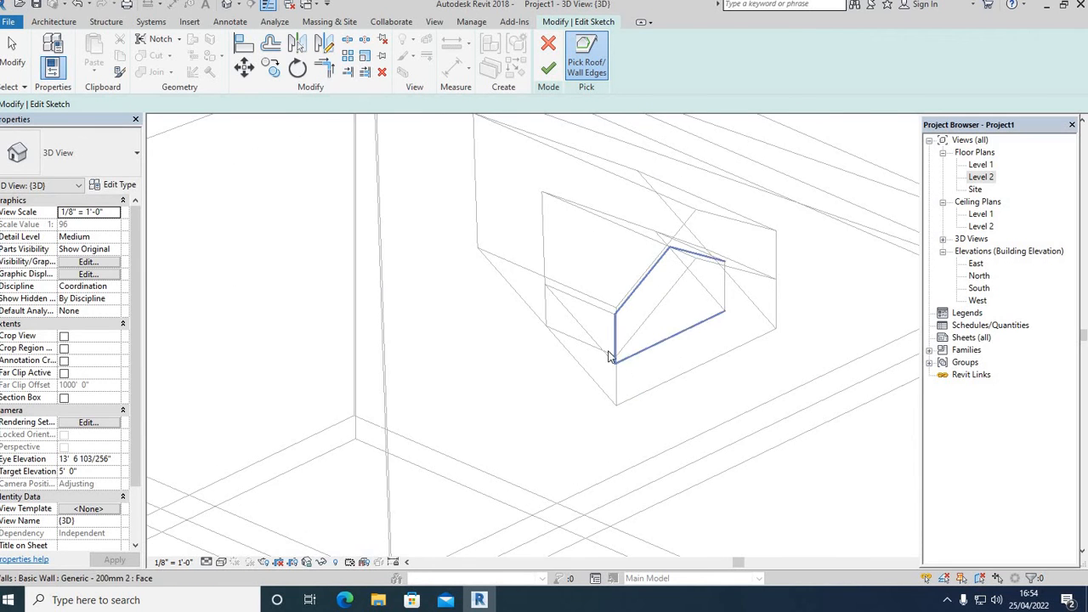
shift+middle_drag(608, 357, 585, 332)
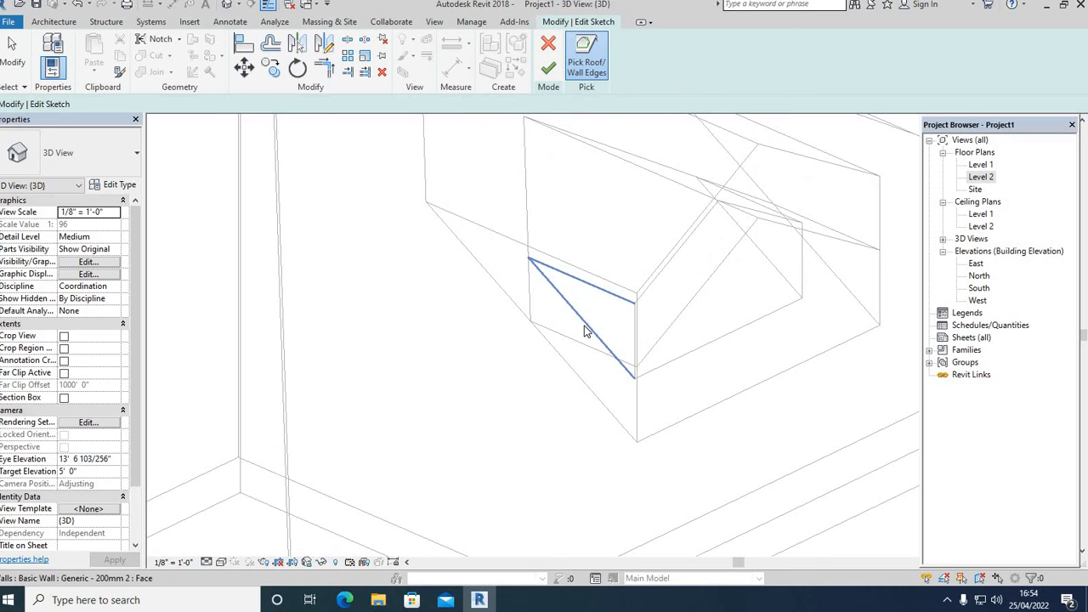
click(585, 331)
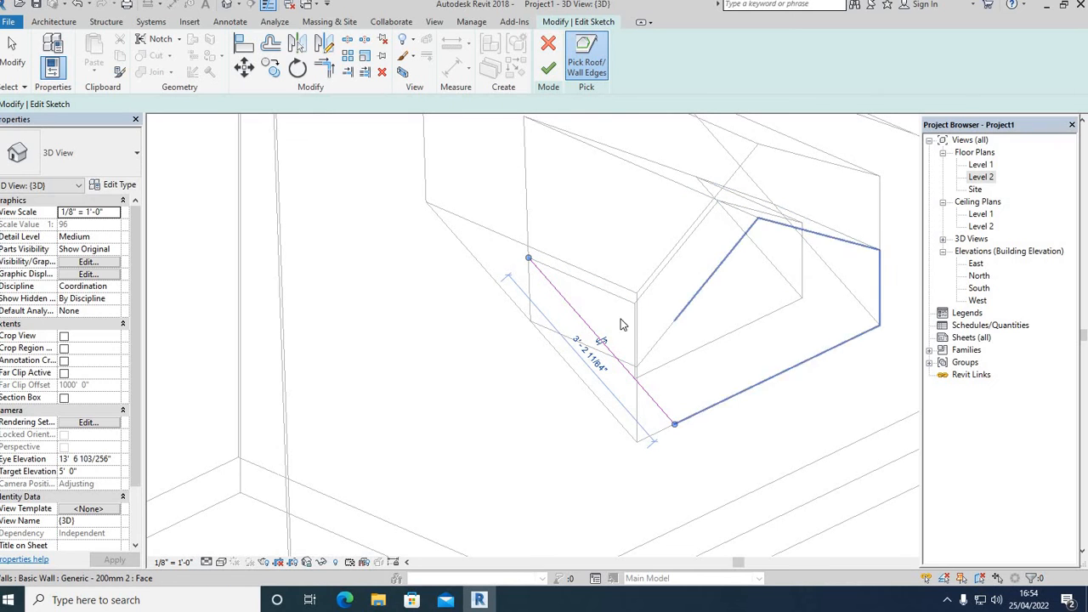
click(775, 265)
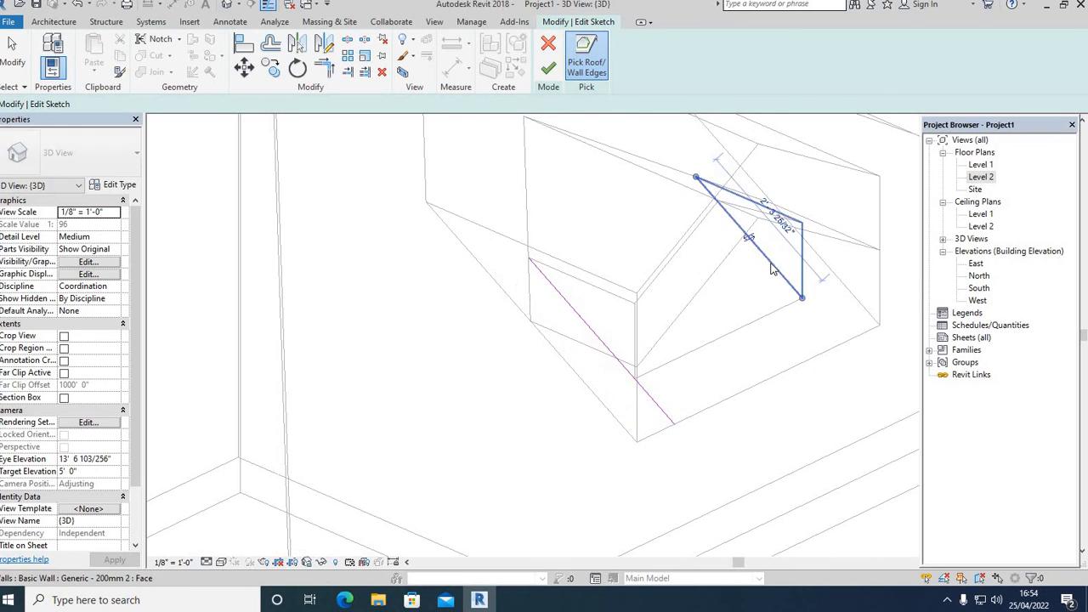
click(737, 327)
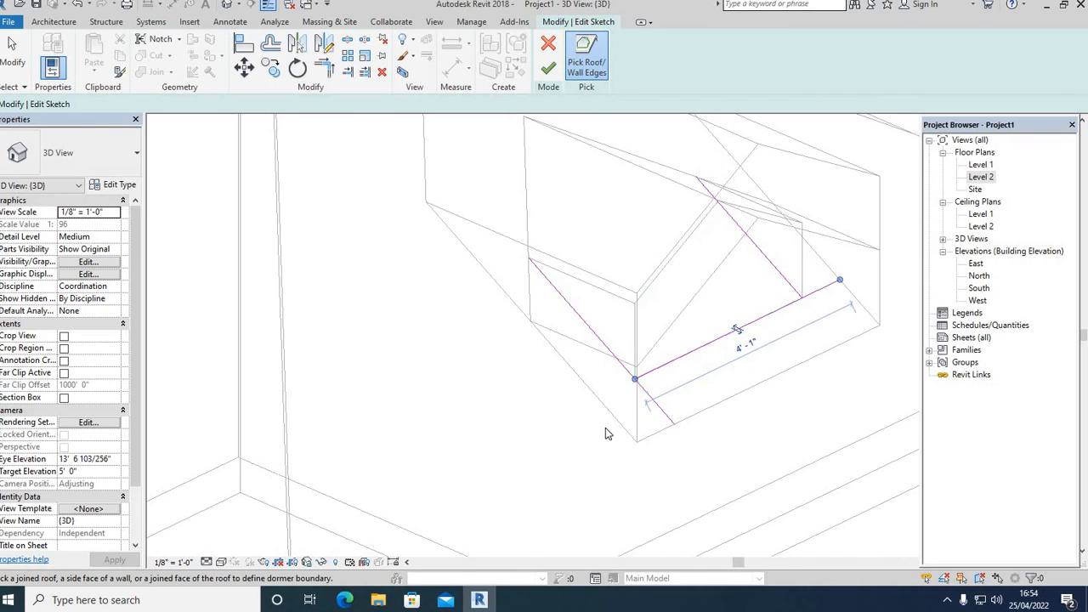
Add the joined dormer roof's edges on the main roof to the opening boundary.
scroll(605, 427, down, 2)
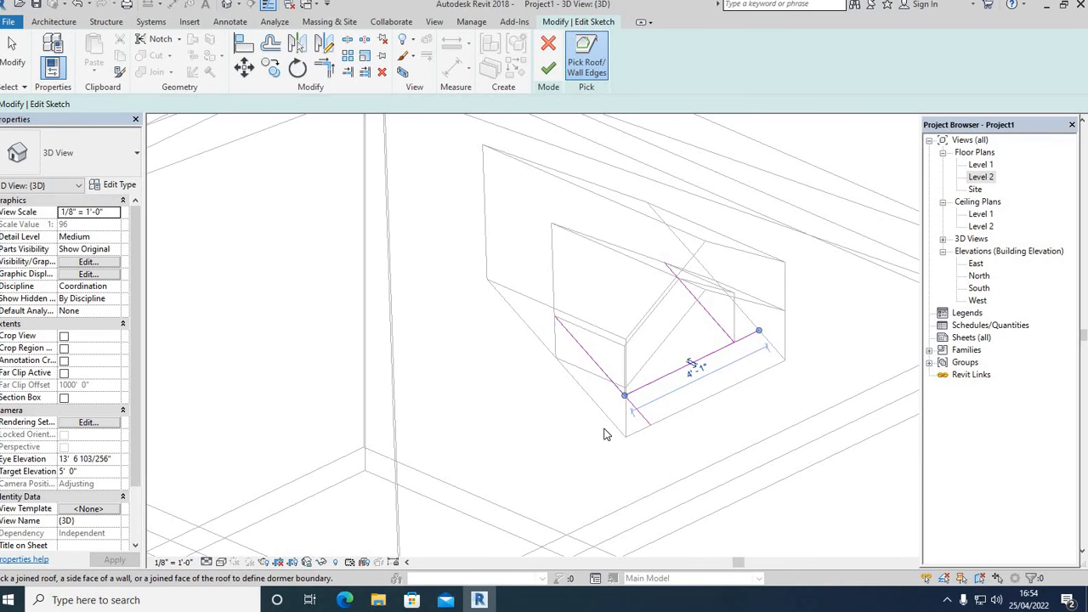
click(557, 194)
scroll(775, 342, up, 2)
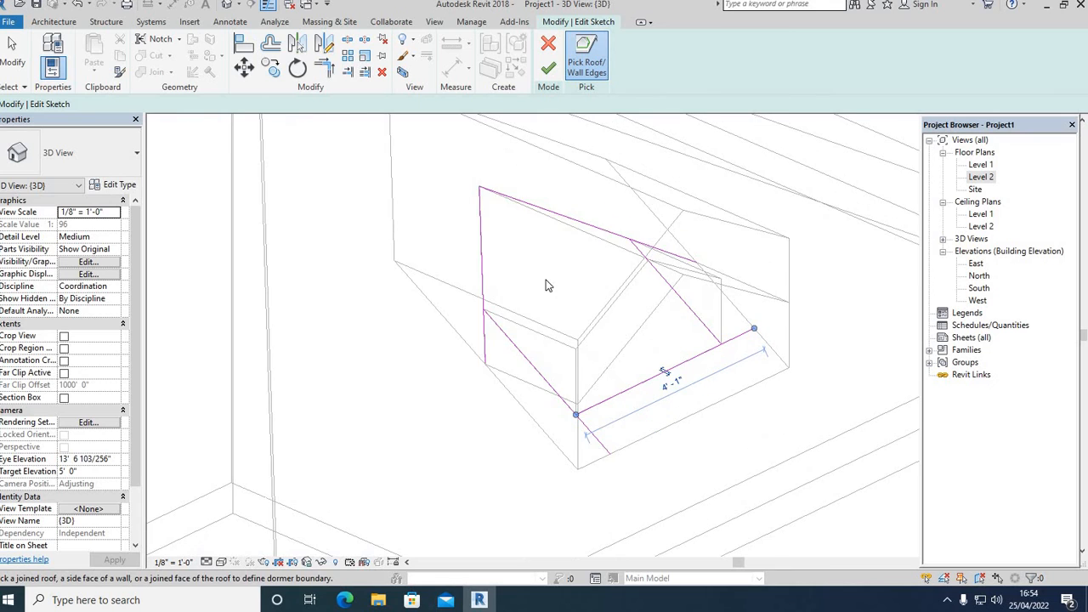
Trim the dormer boundary lines to their shared corners so they form one closed loop.
click(331, 72)
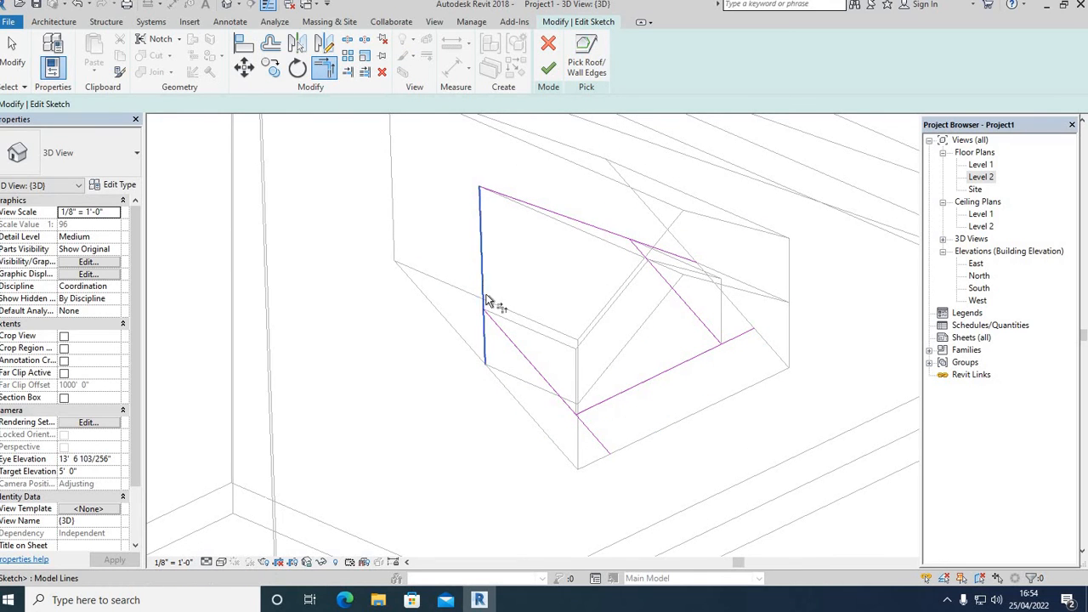
click(498, 328)
click(609, 405)
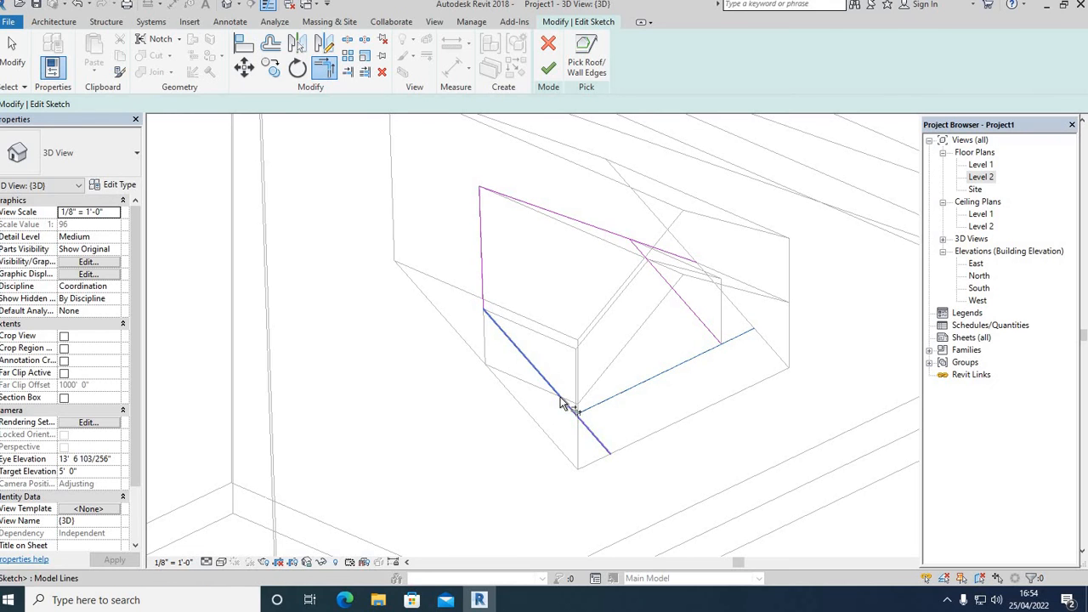
click(711, 335)
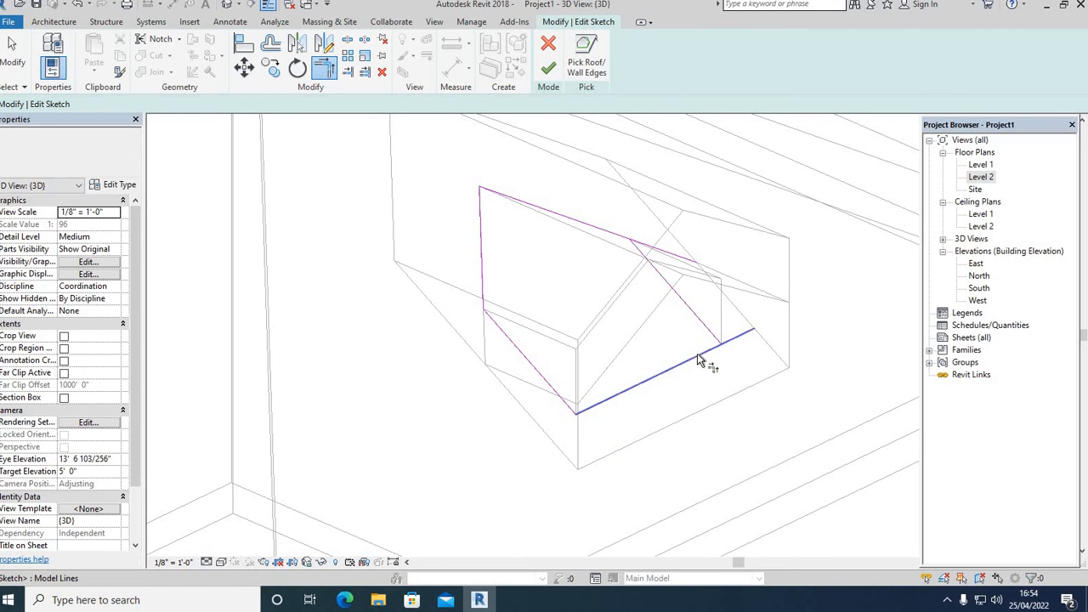
click(631, 243)
click(635, 254)
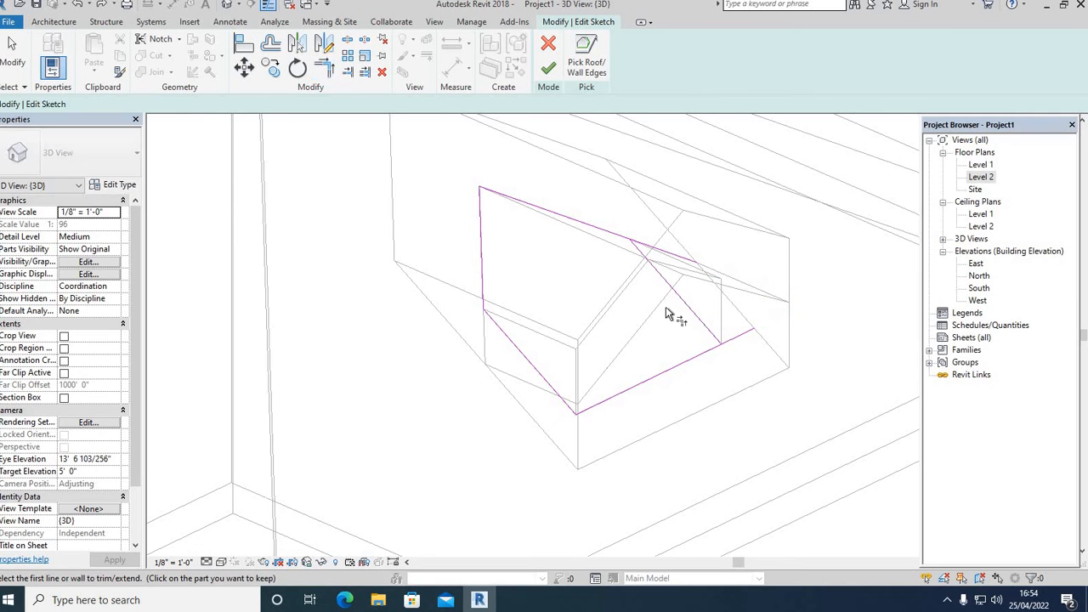
click(707, 331)
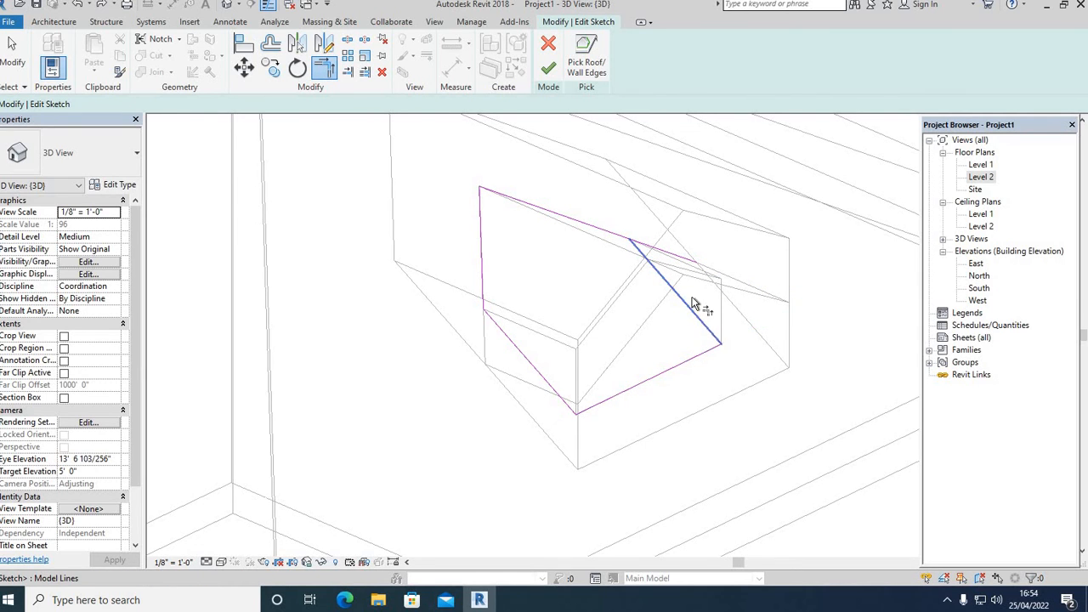
scroll(635, 231, up, 2)
click(620, 252)
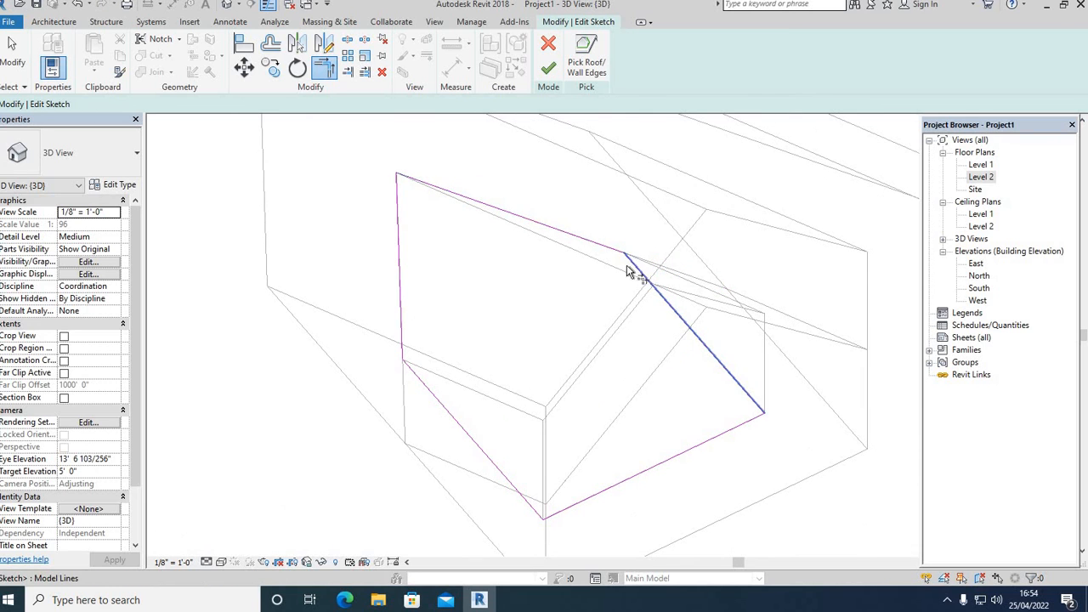
click(649, 282)
scroll(591, 313, down, 2)
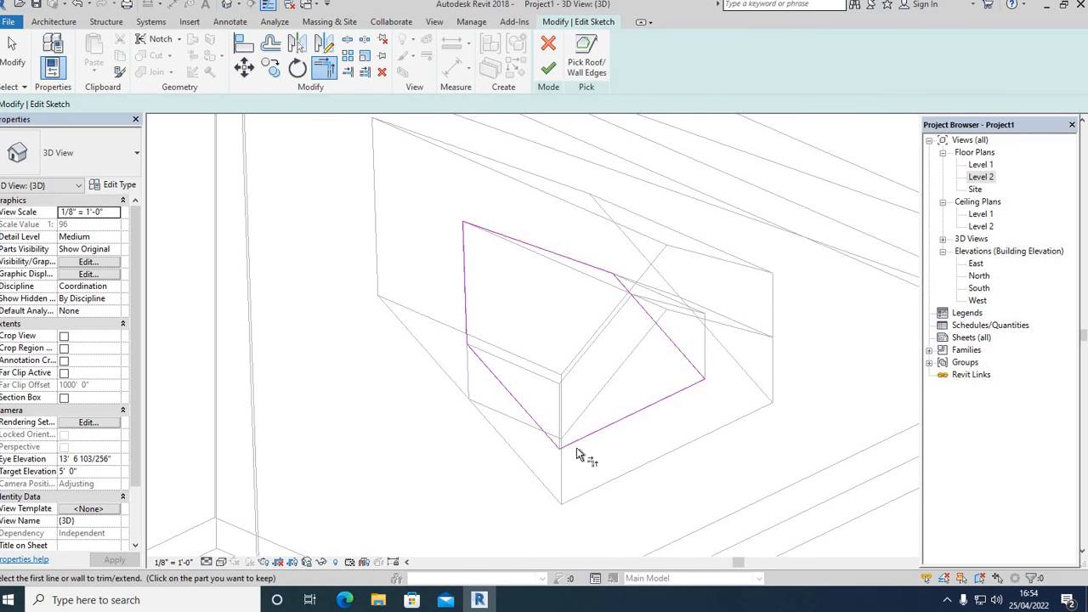
Finish the dormer opening sketch and switch the 3D view to the Shaded style.
click(547, 69)
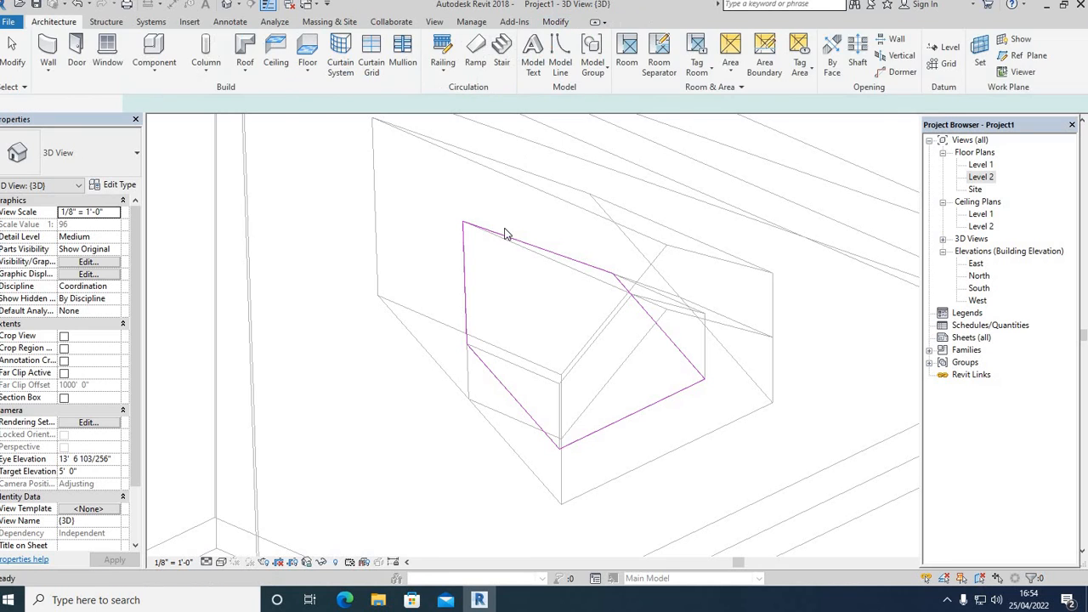
click(221, 562)
click(255, 504)
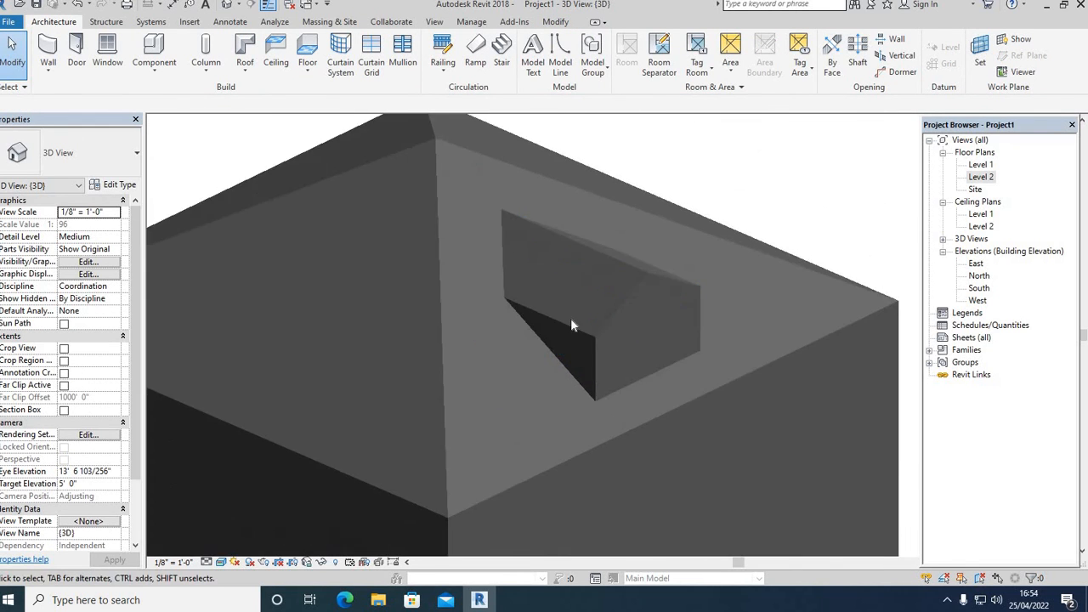
Examine the dormer opening in the main roof from beneath the building in 3D.
scroll(789, 418, down, 5)
shift+middle_drag(798, 425, 651, 374)
shift+middle_drag(746, 450, 545, 450)
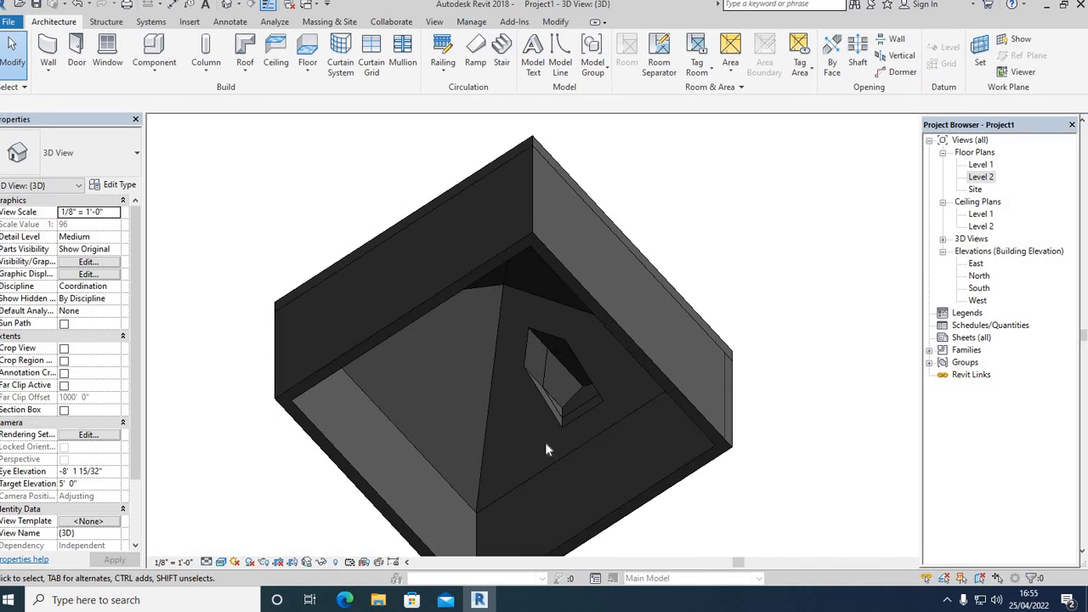
scroll(593, 387, up, 4)
scroll(808, 310, down, 6)
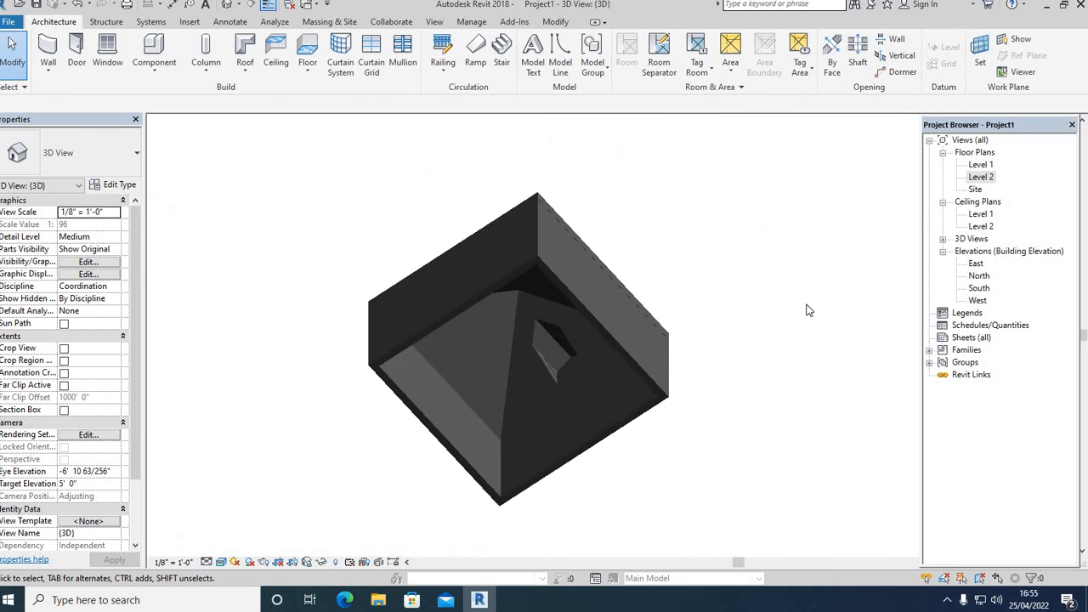
Inspect the dormer in the Level 2 floor plan, and return to the default 3D view to see its exterior from above.
double_click(980, 177)
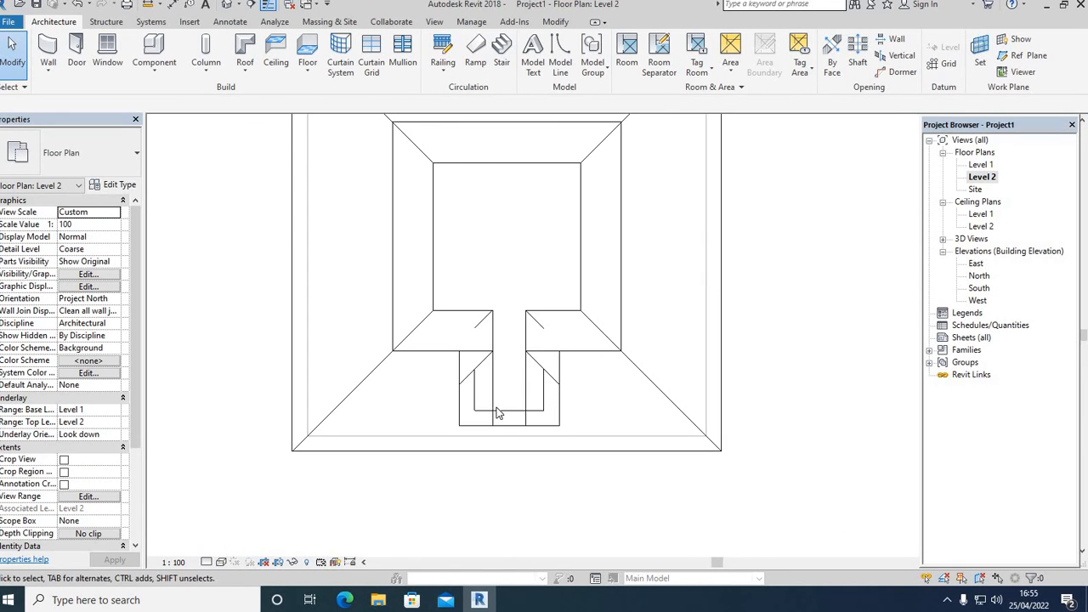
scroll(498, 414, up, 3)
scroll(505, 419, up, 2)
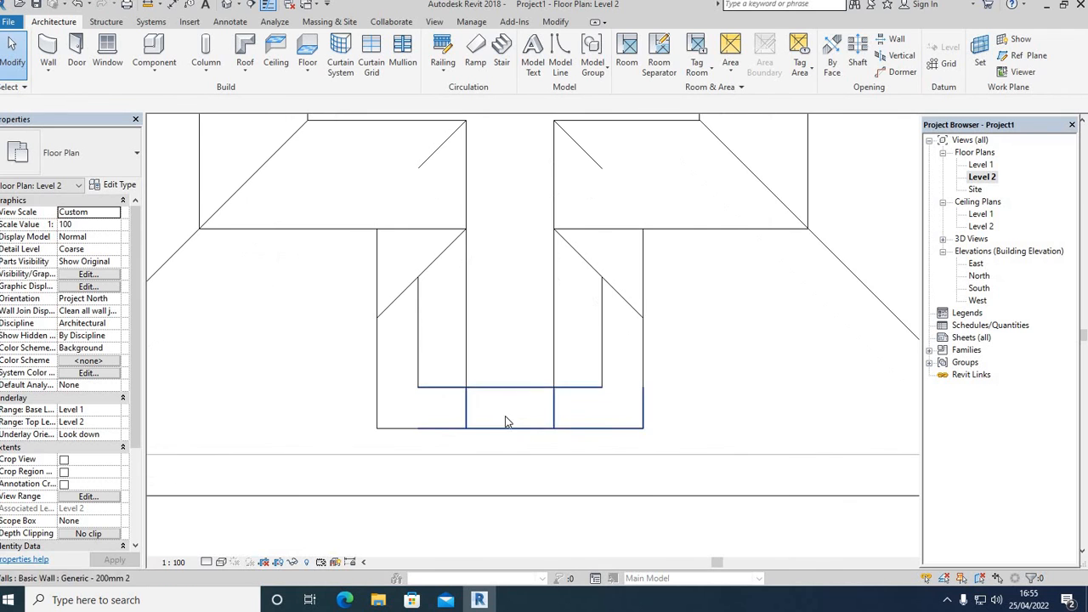
scroll(505, 422, down, 5)
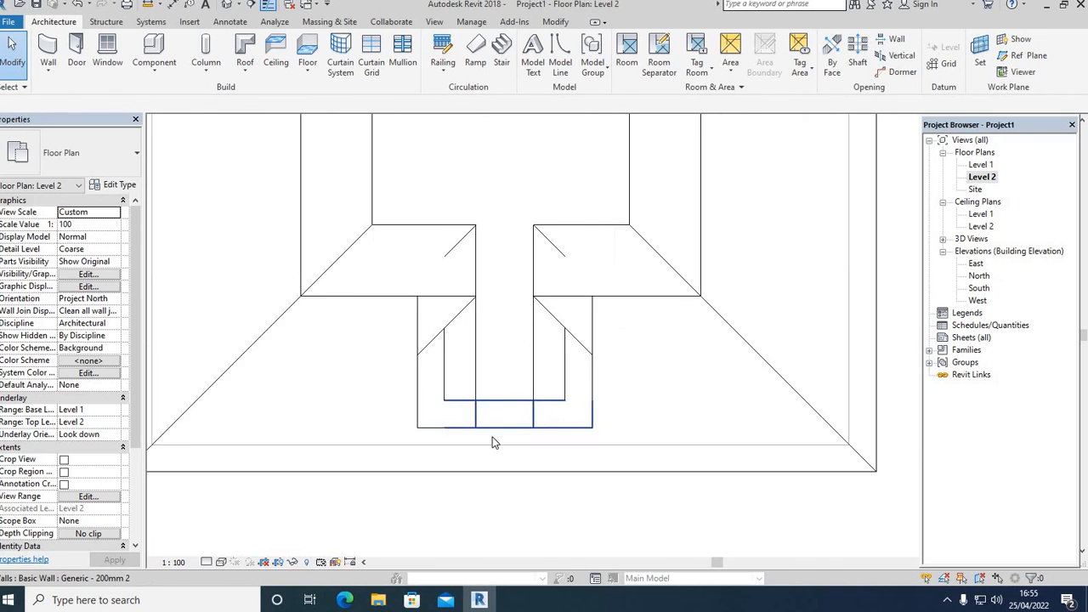
click(227, 5)
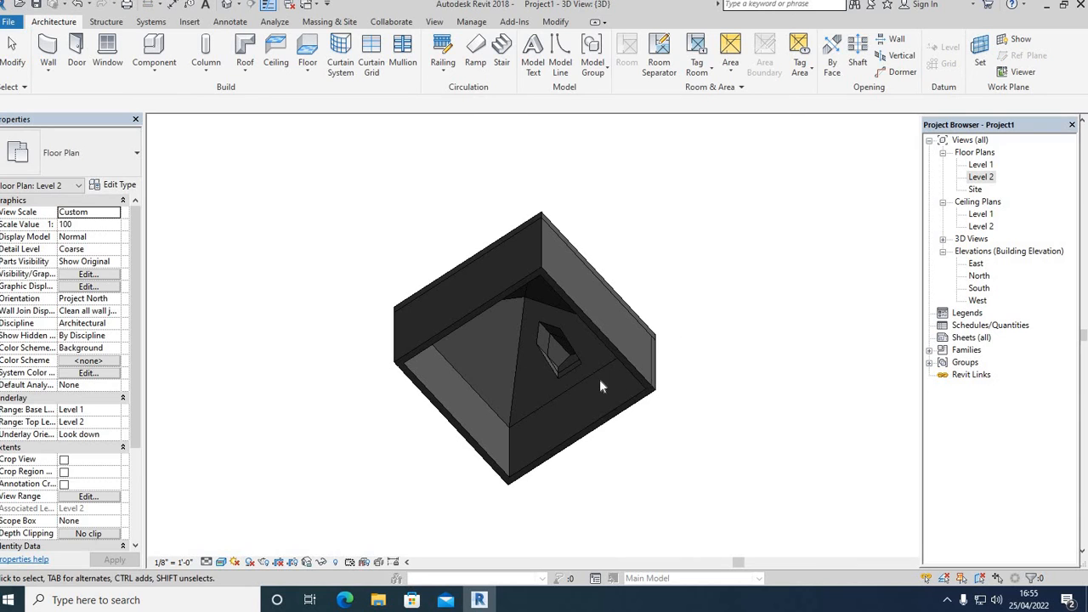
shift+middle_drag(599, 387, 527, 454)
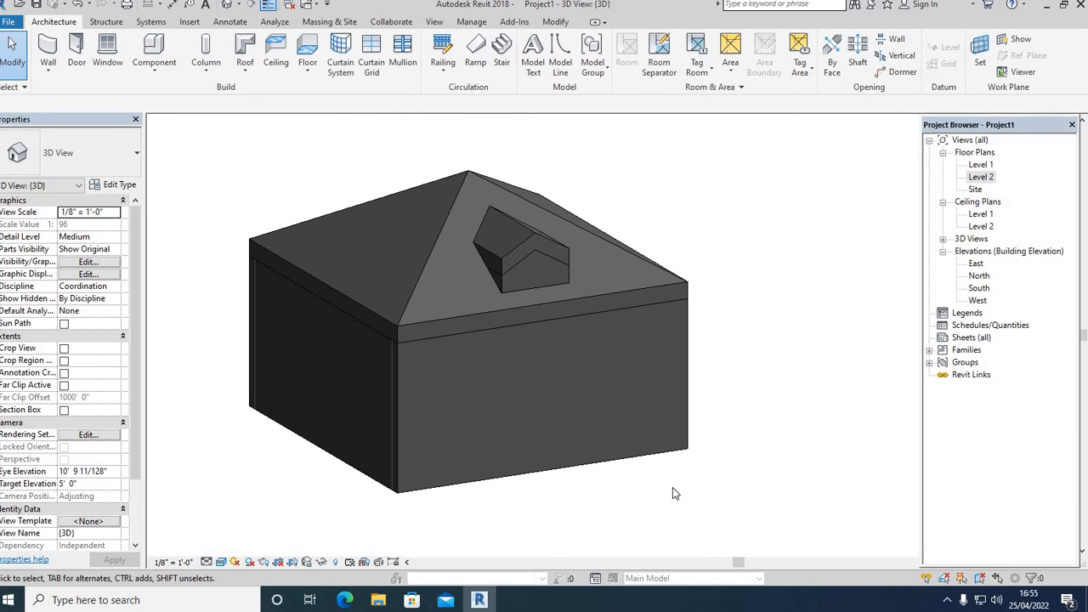